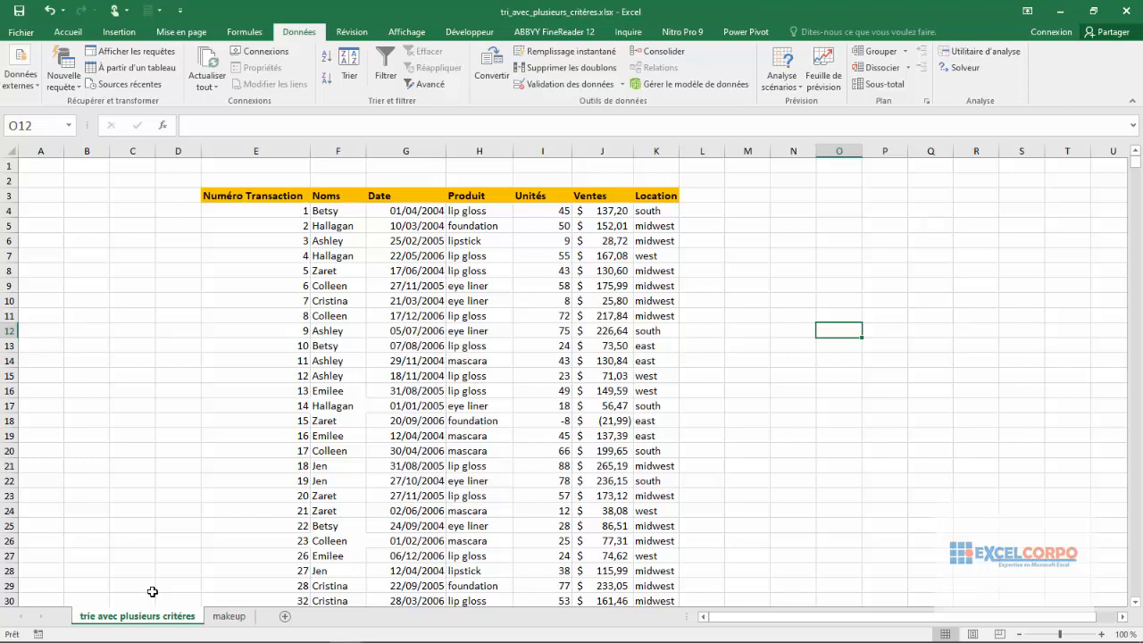
Examine the sales table column by column, from Numéro Transaction to Location, including the first rows of entries
left_click(259, 147)
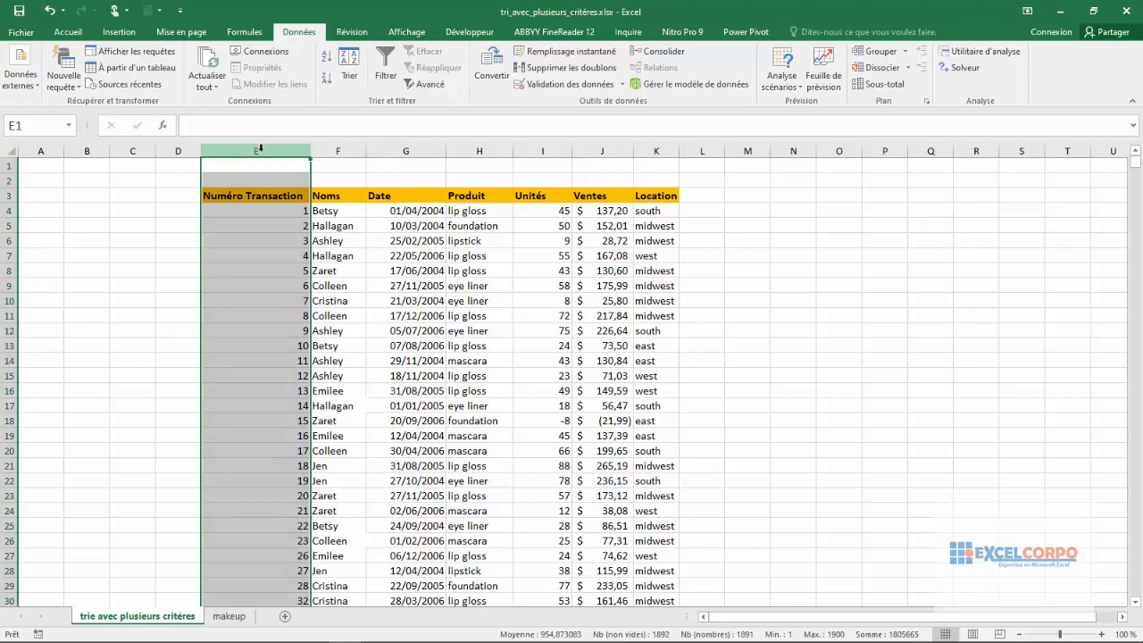
left_click(274, 208)
key("ctrl+shift+Down")
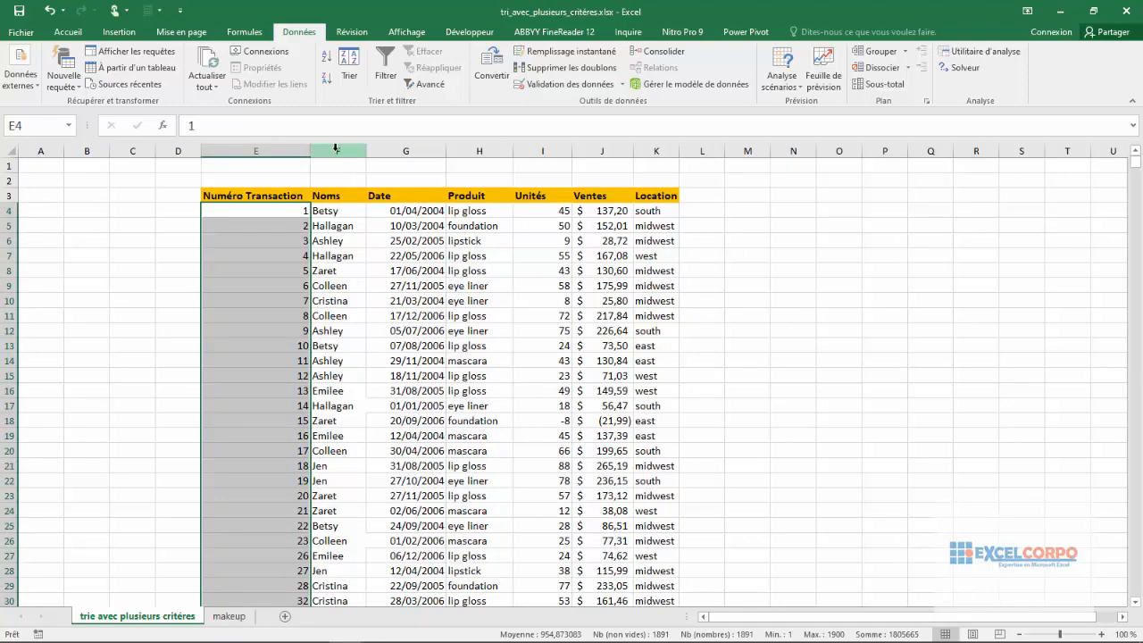
left_click(336, 149)
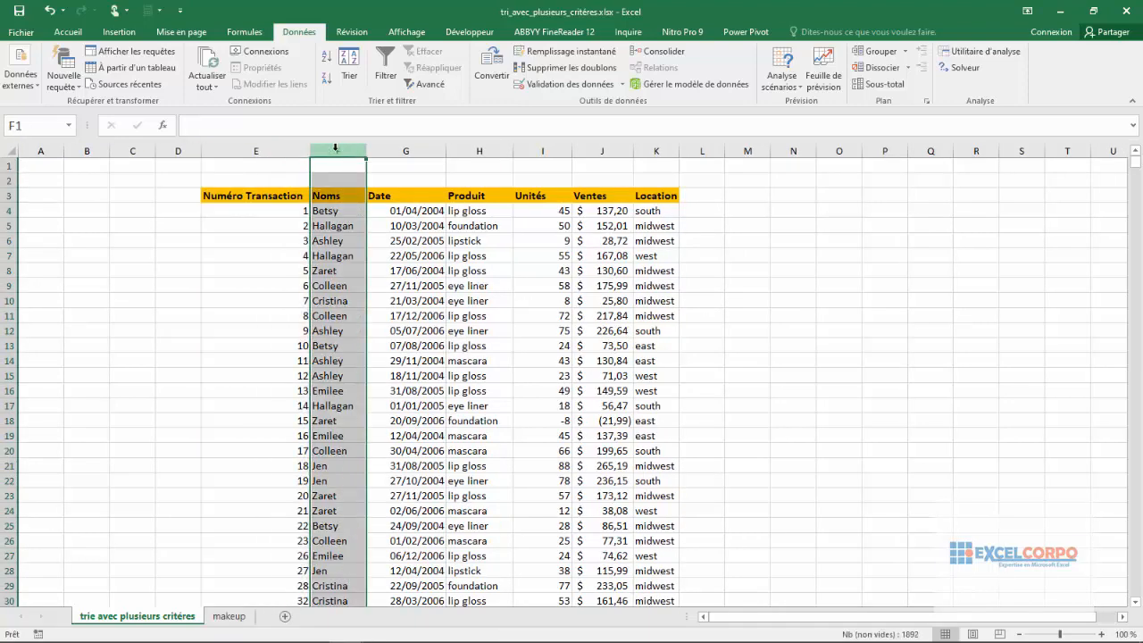
left_click(412, 147)
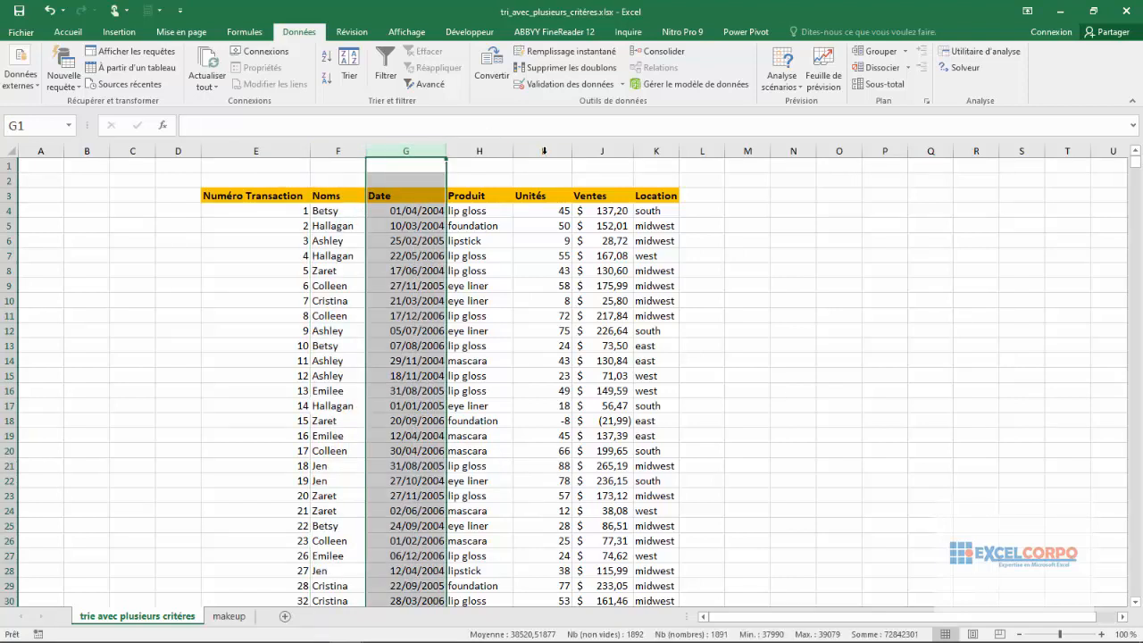
left_click(494, 149)
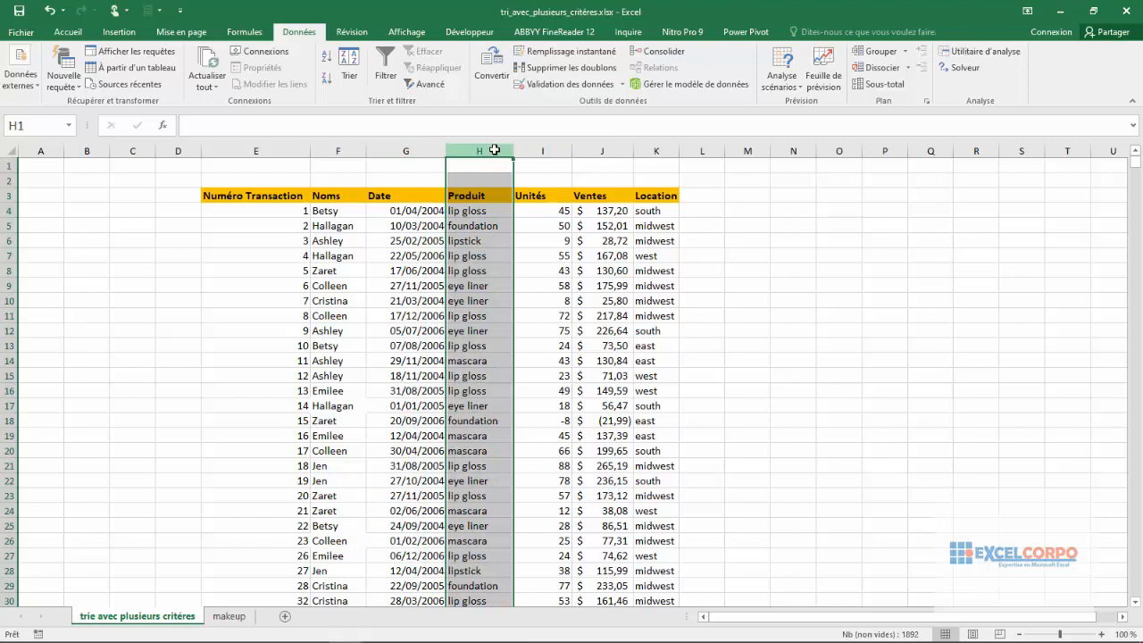
left_click(472, 212)
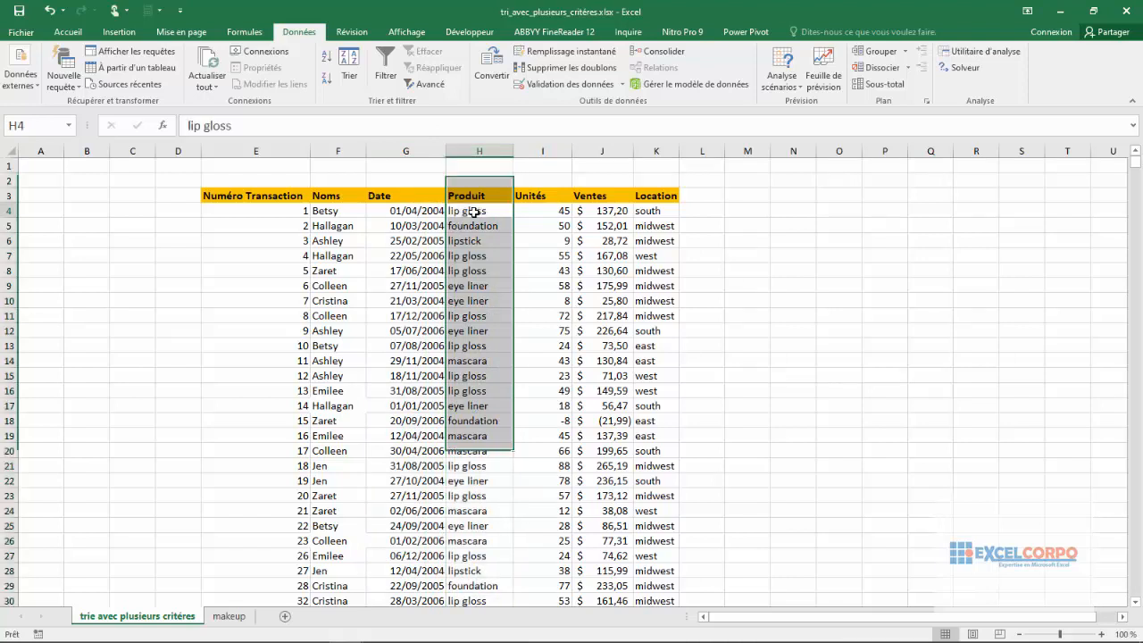
left_click(459, 229)
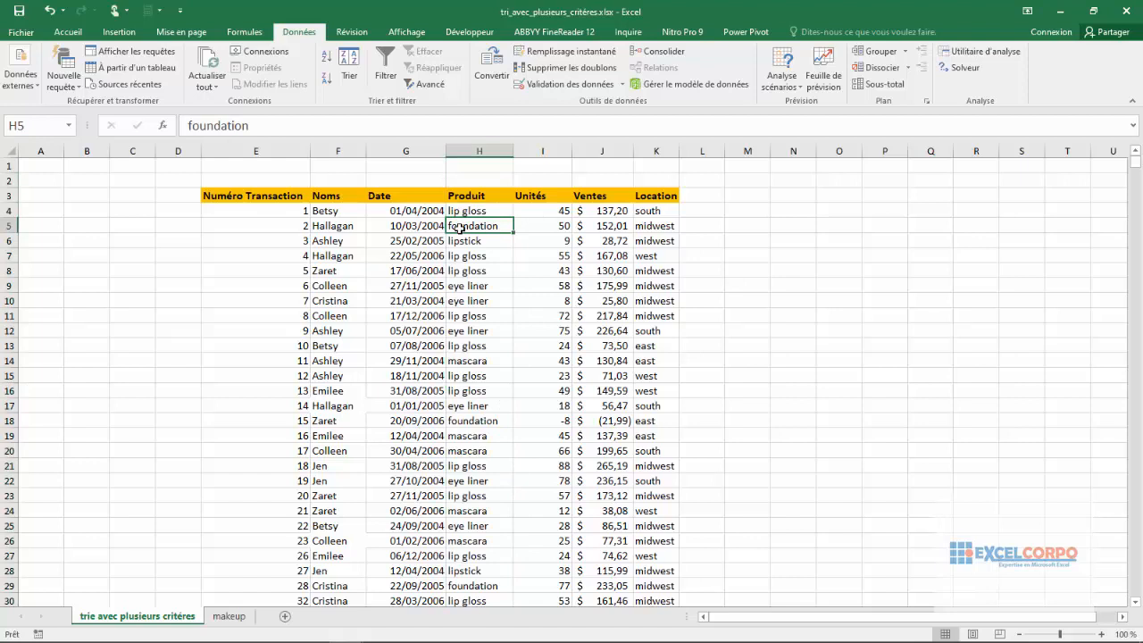
left_click(470, 357)
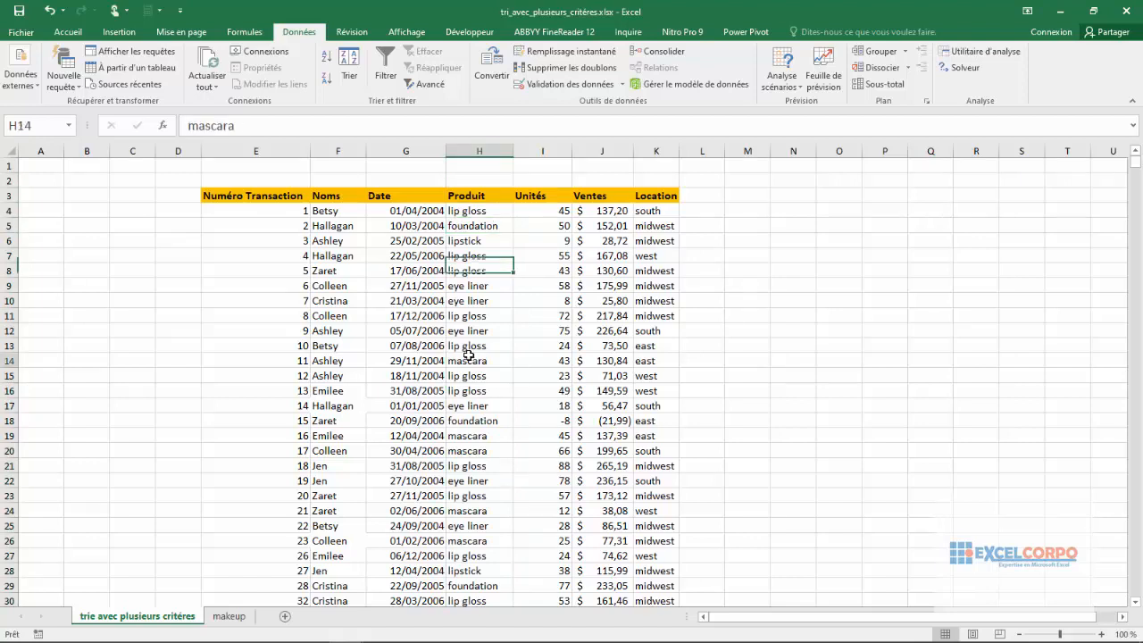
left_click(482, 162)
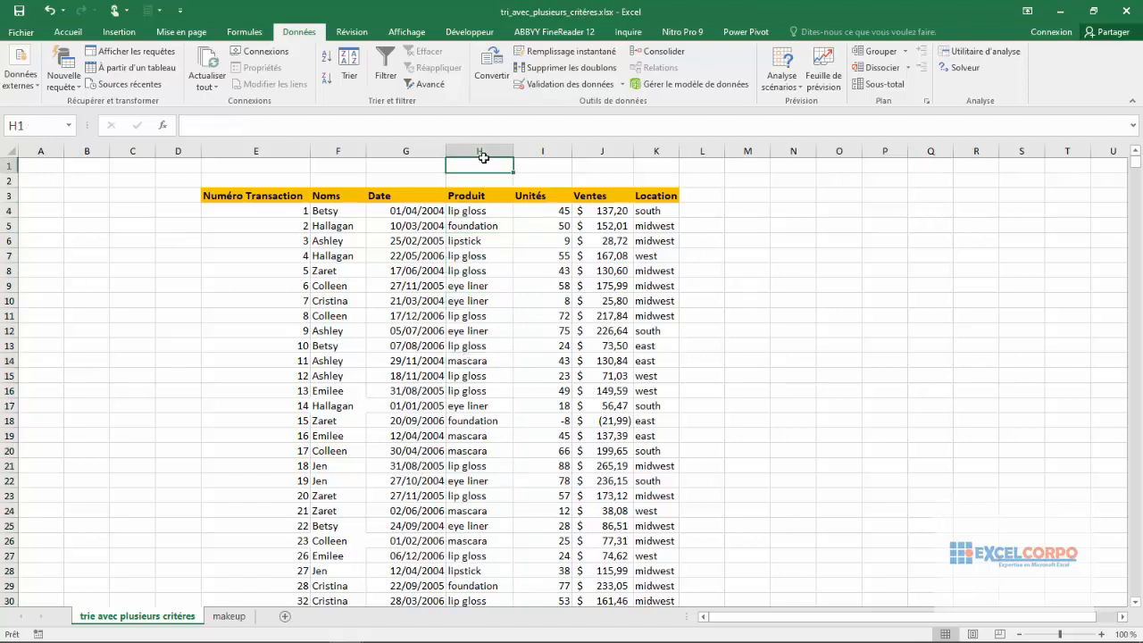
left_click(482, 151)
left_click(548, 148)
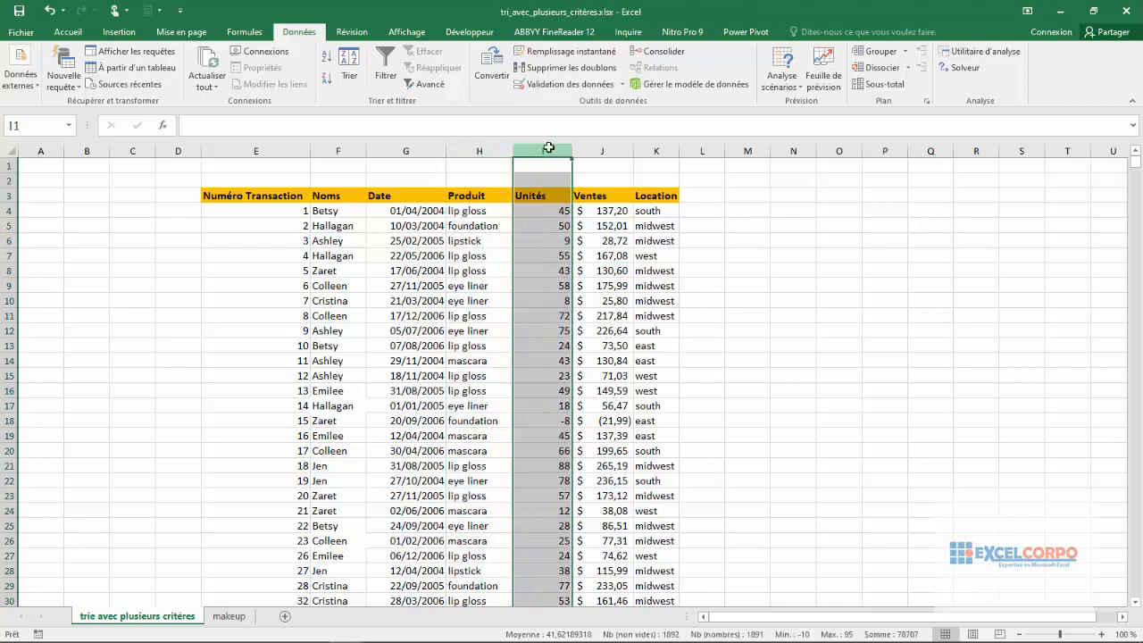
left_click(339, 211)
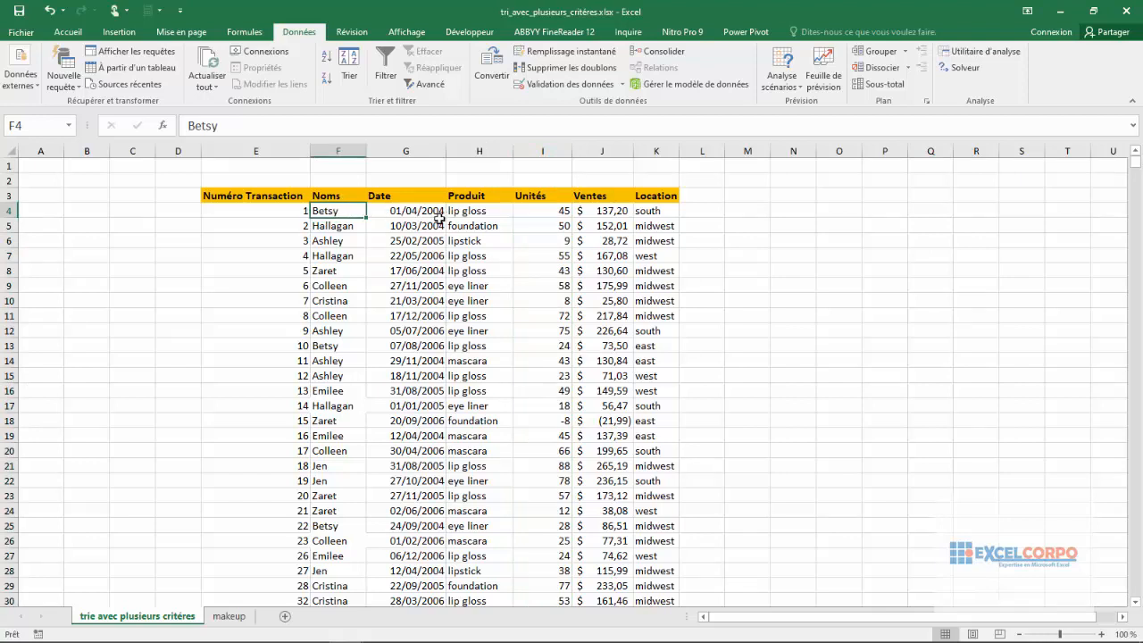
left_click(489, 213)
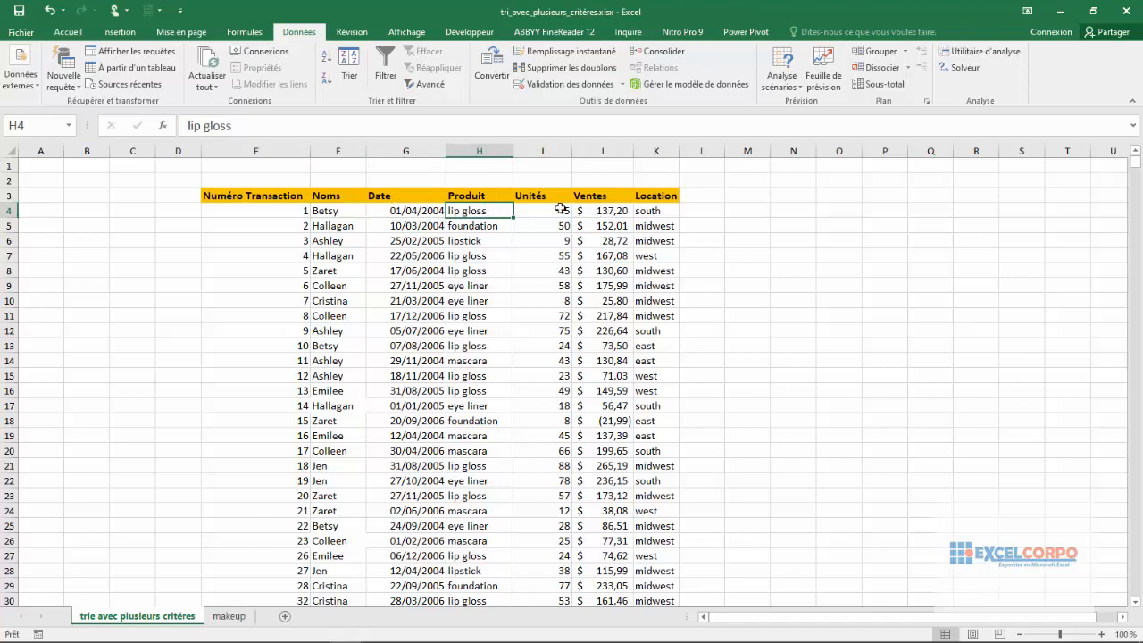
left_click(560, 211)
left_click(505, 213)
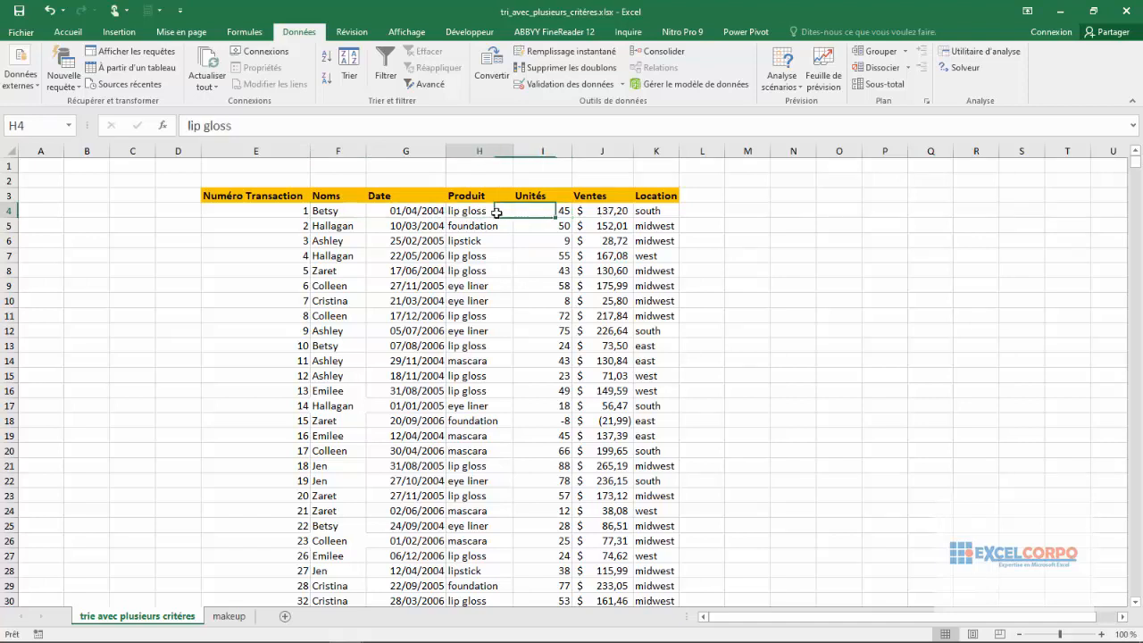
left_click(611, 146)
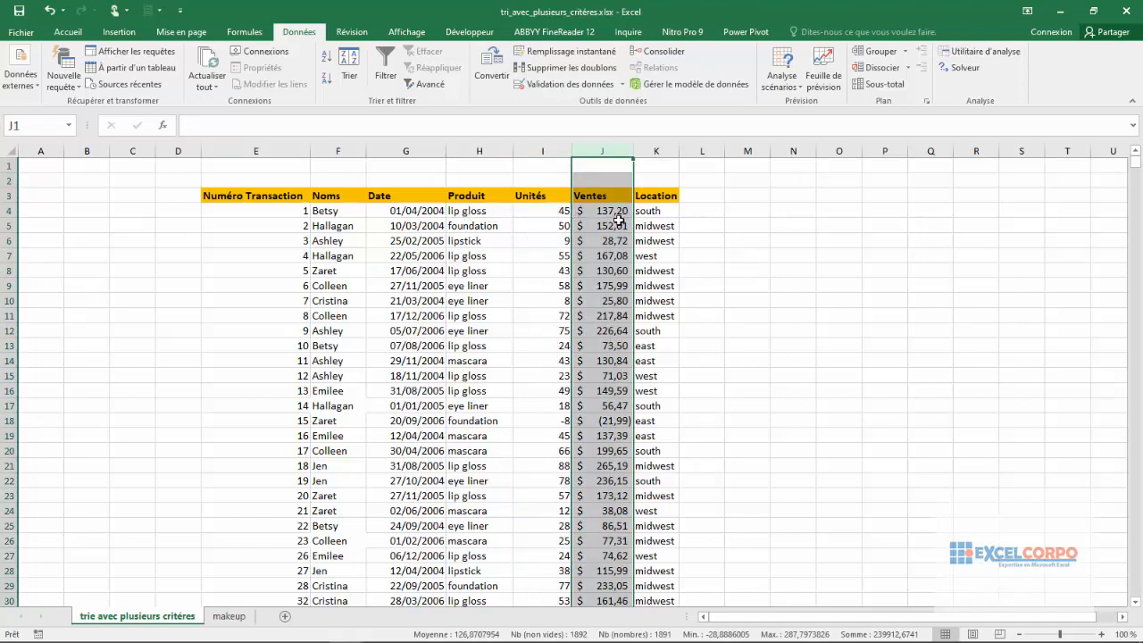
left_click(653, 149)
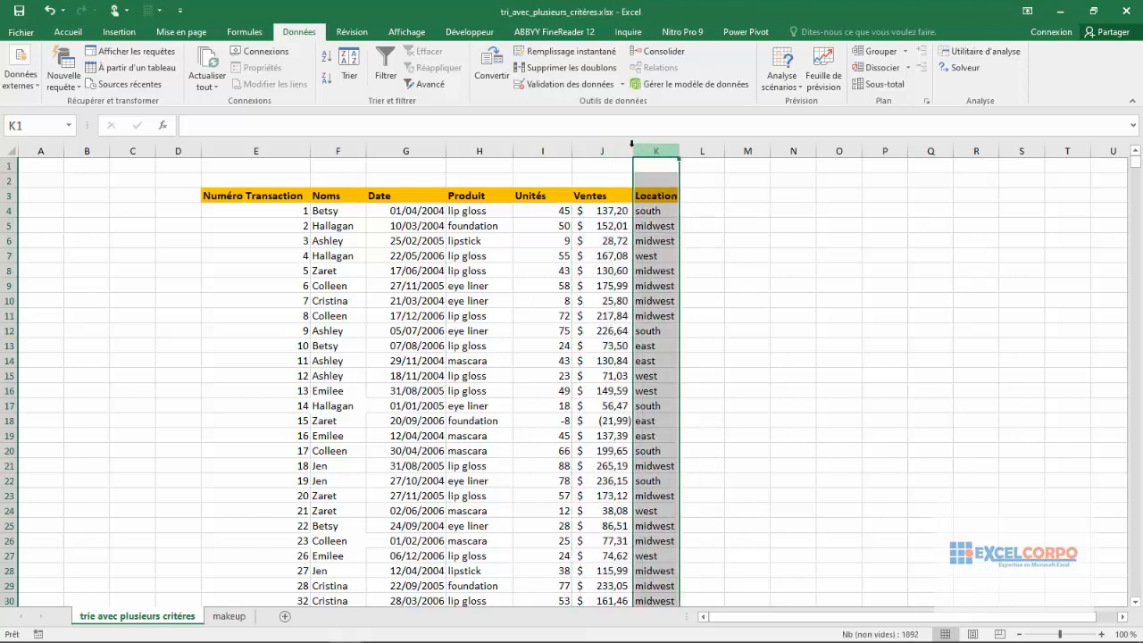
Examine the entries in the Noms column to see how the names in the first five rows are ordered
left_click(338, 147)
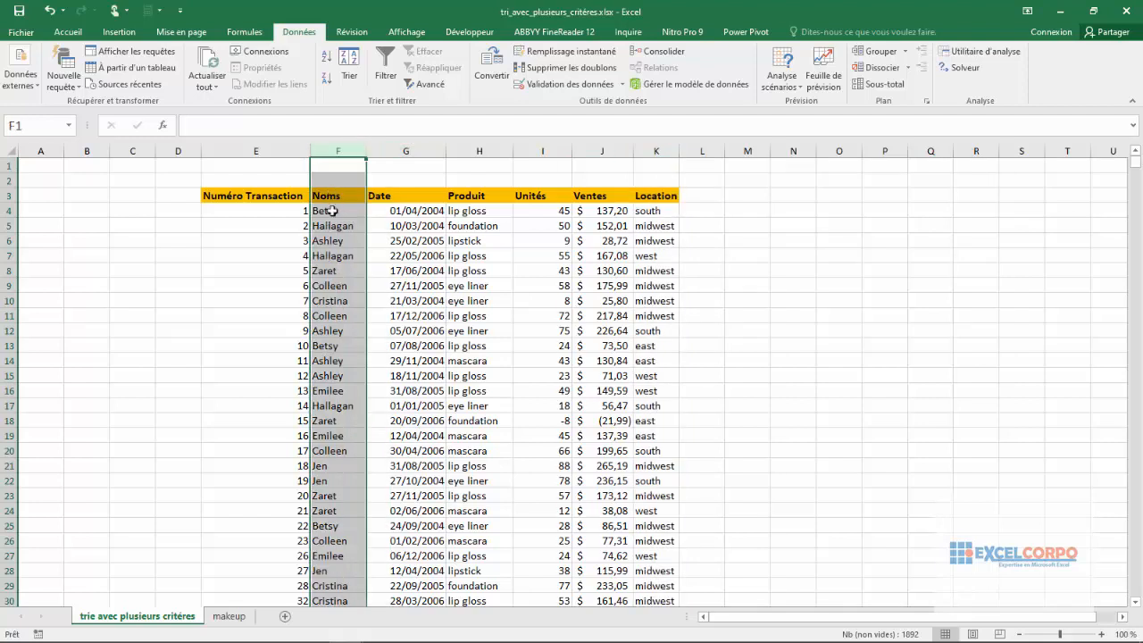
left_click(327, 213)
left_click(327, 223)
left_click(327, 239)
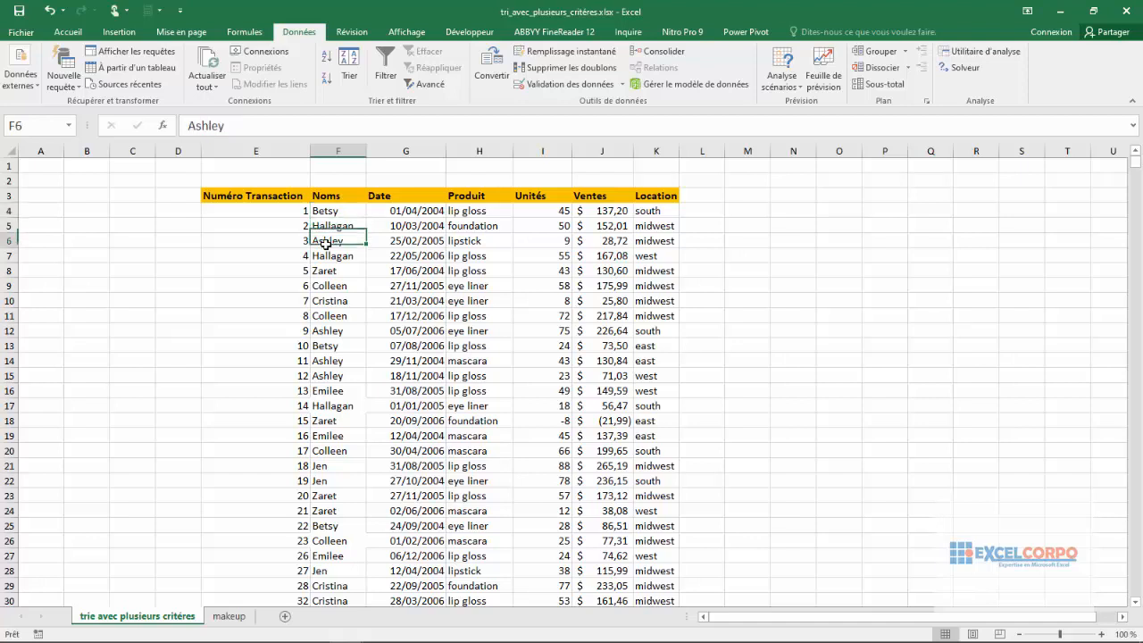
left_click(327, 255)
left_click(324, 270)
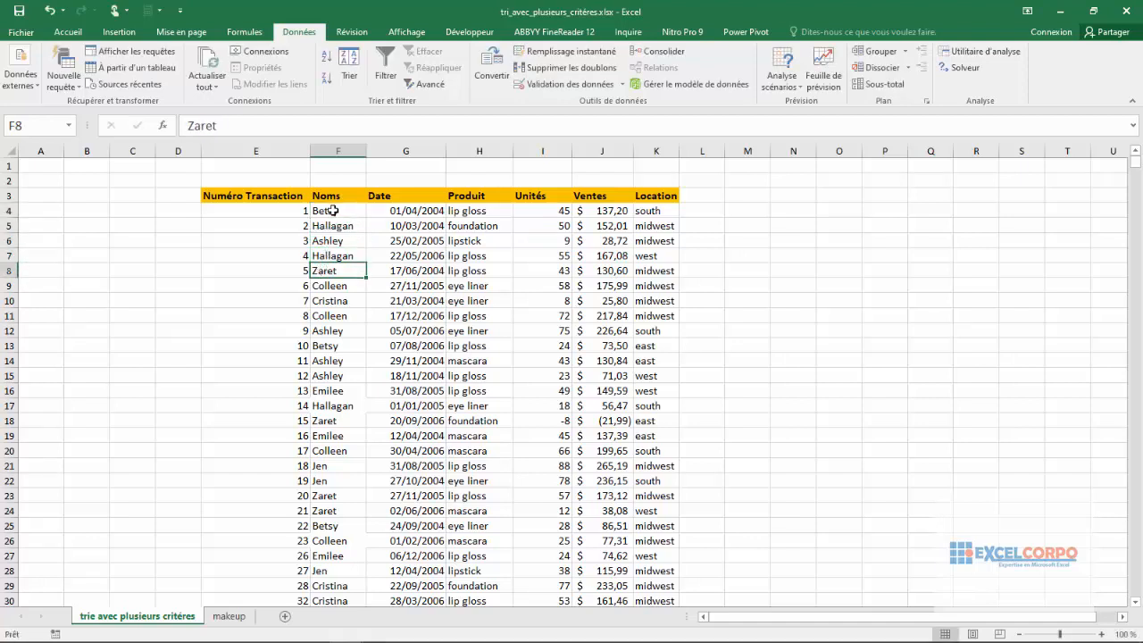
left_click(329, 241)
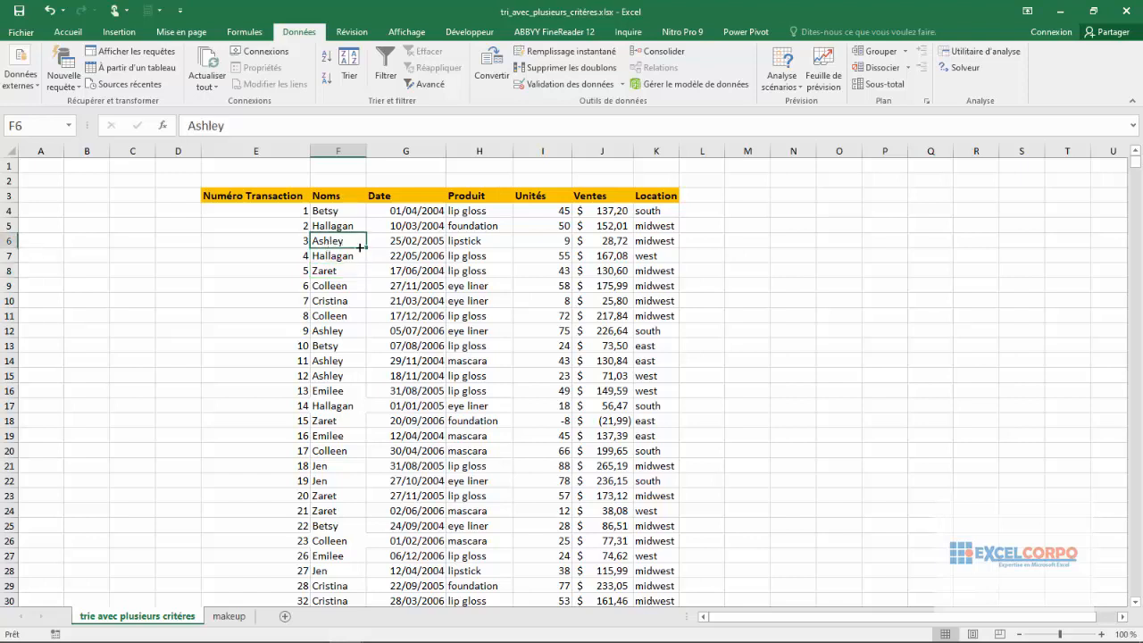
left_click(330, 272)
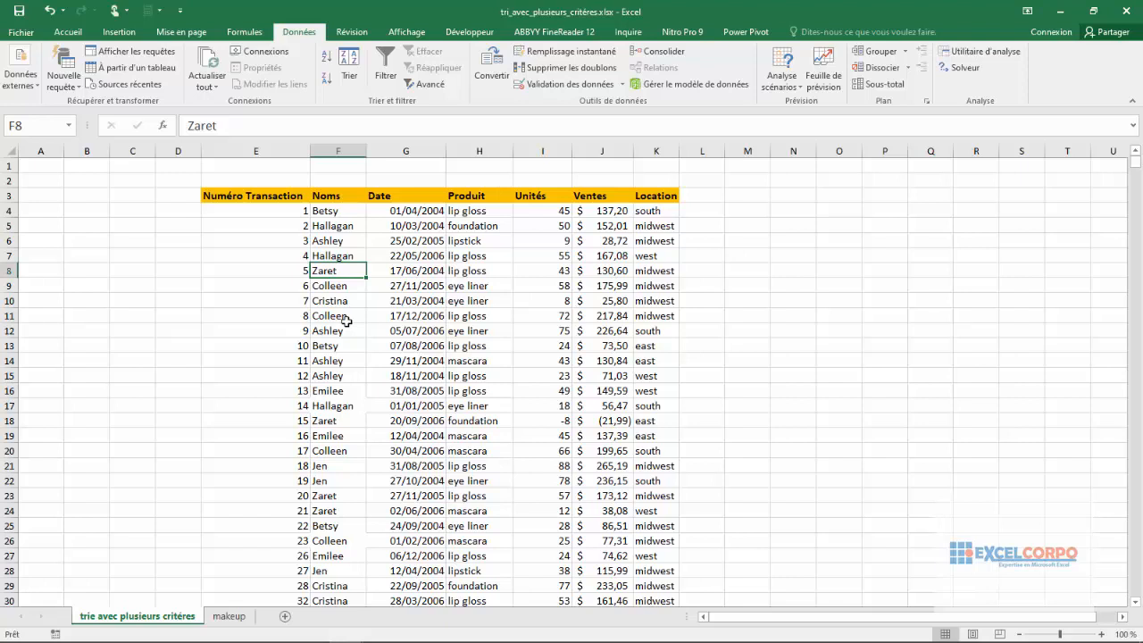
Compare the Noms, Produit, Unités and Numéro Transaction columns and their entries as possible sort criteria
left_click(342, 150)
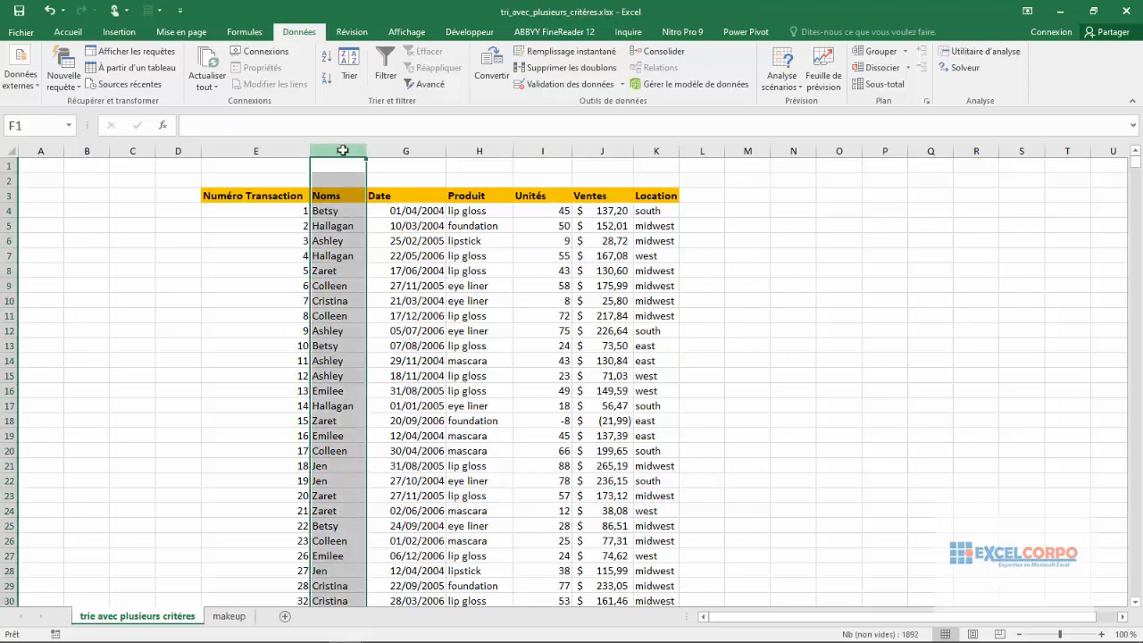
left_click(476, 145)
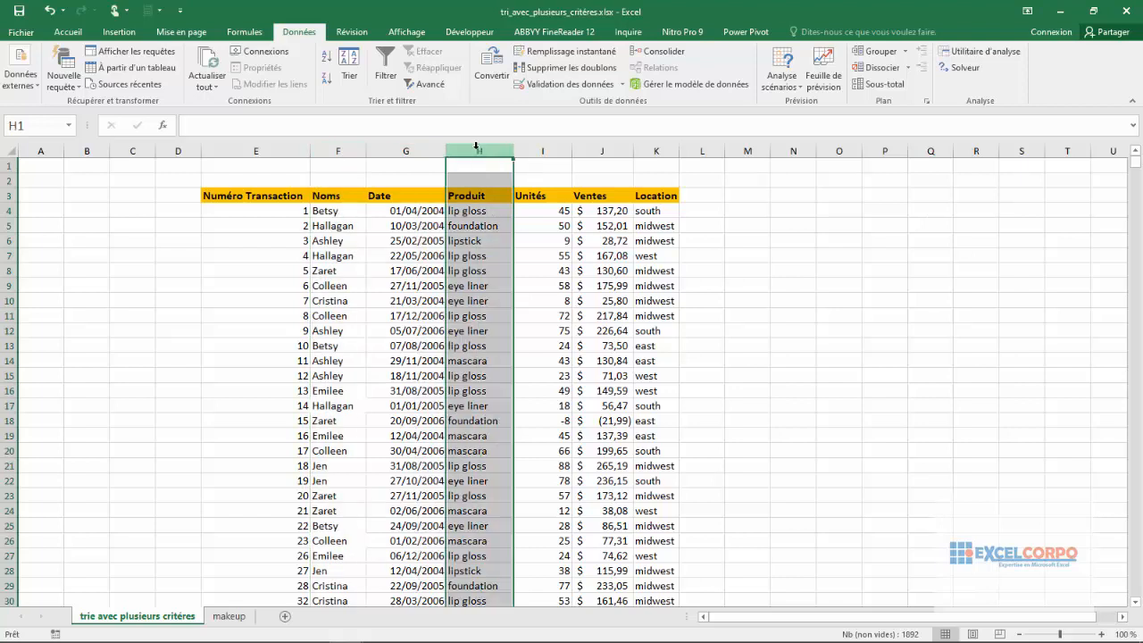
left_click(528, 147)
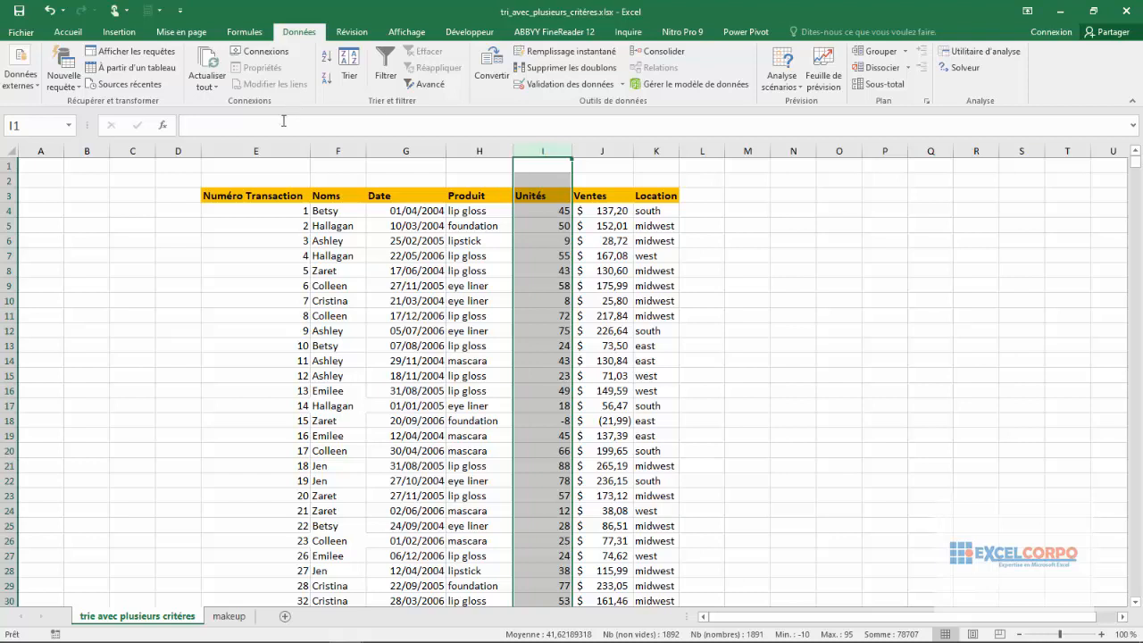
left_click(277, 150)
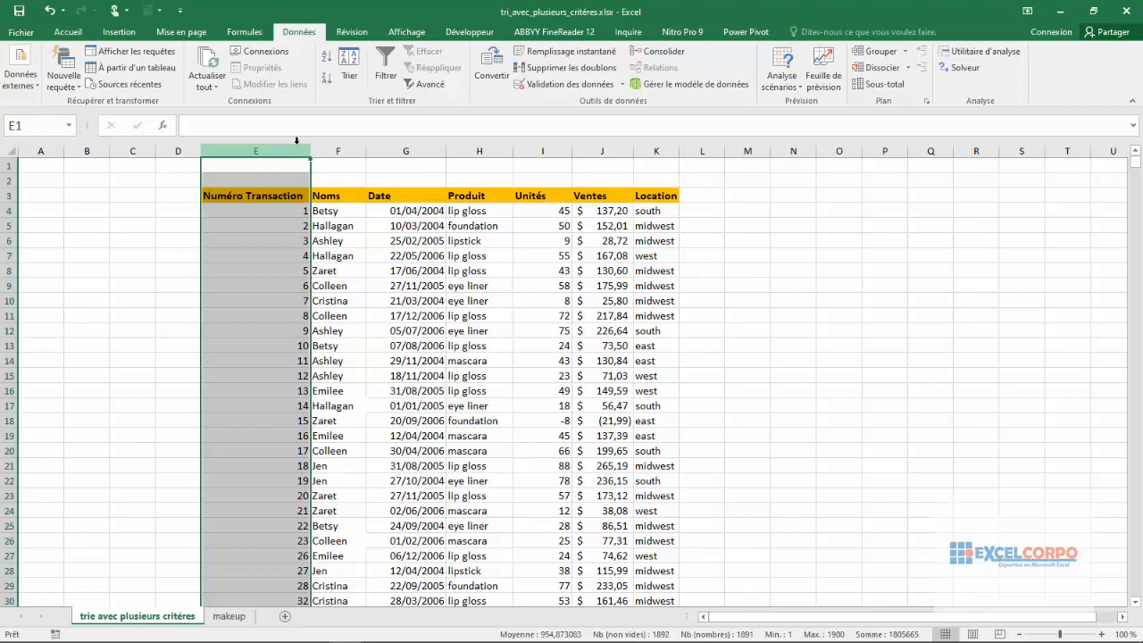
left_click(332, 241)
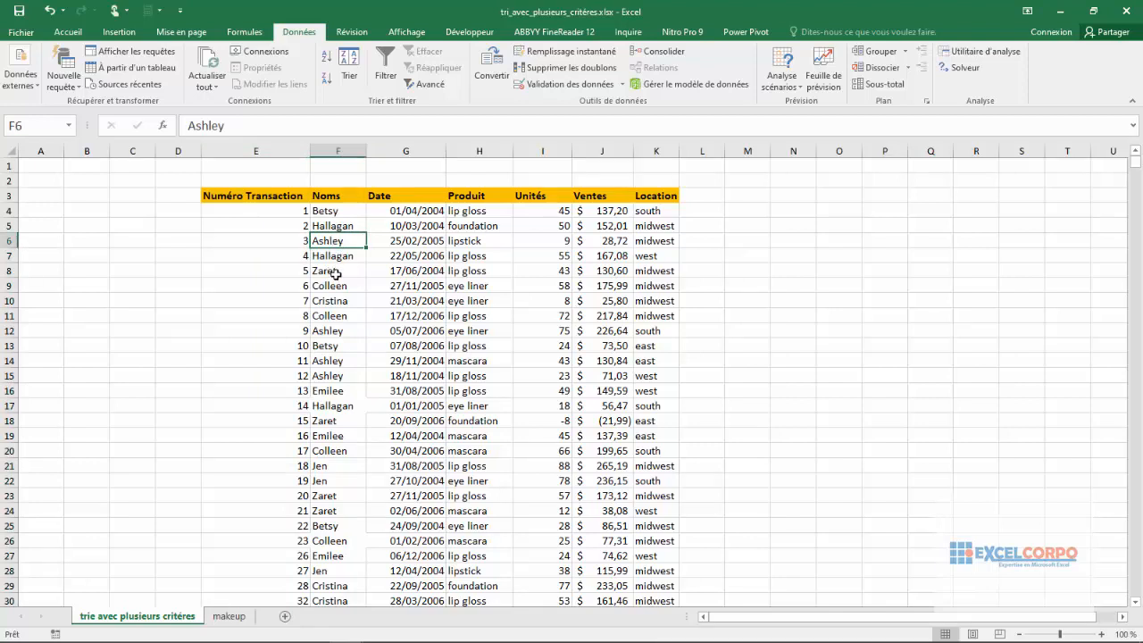
left_click(335, 274)
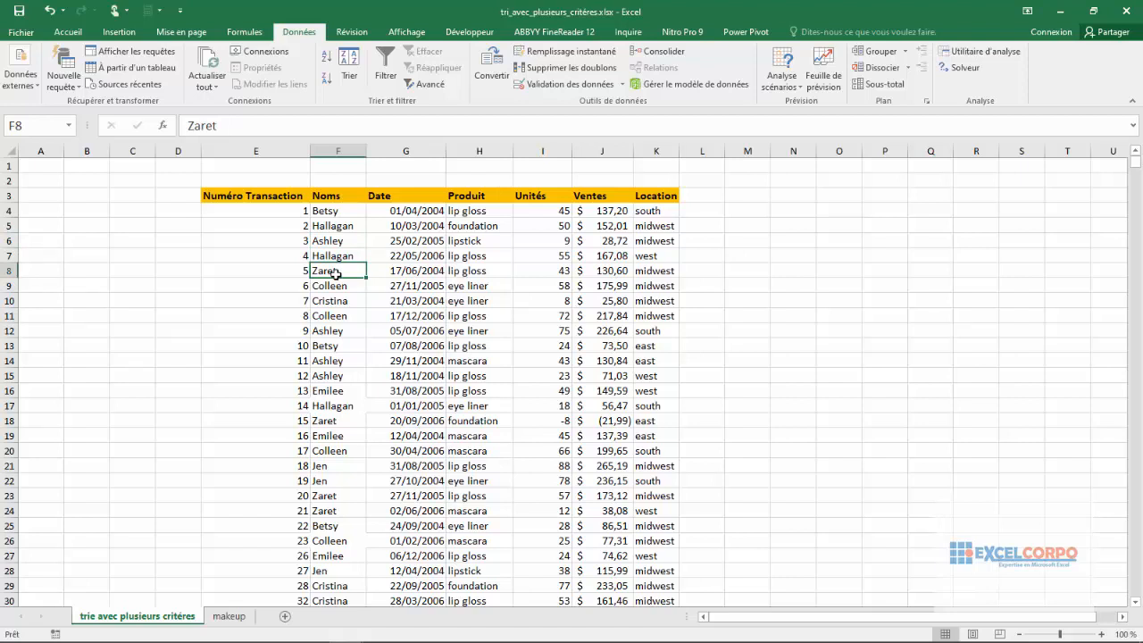
left_click(490, 148)
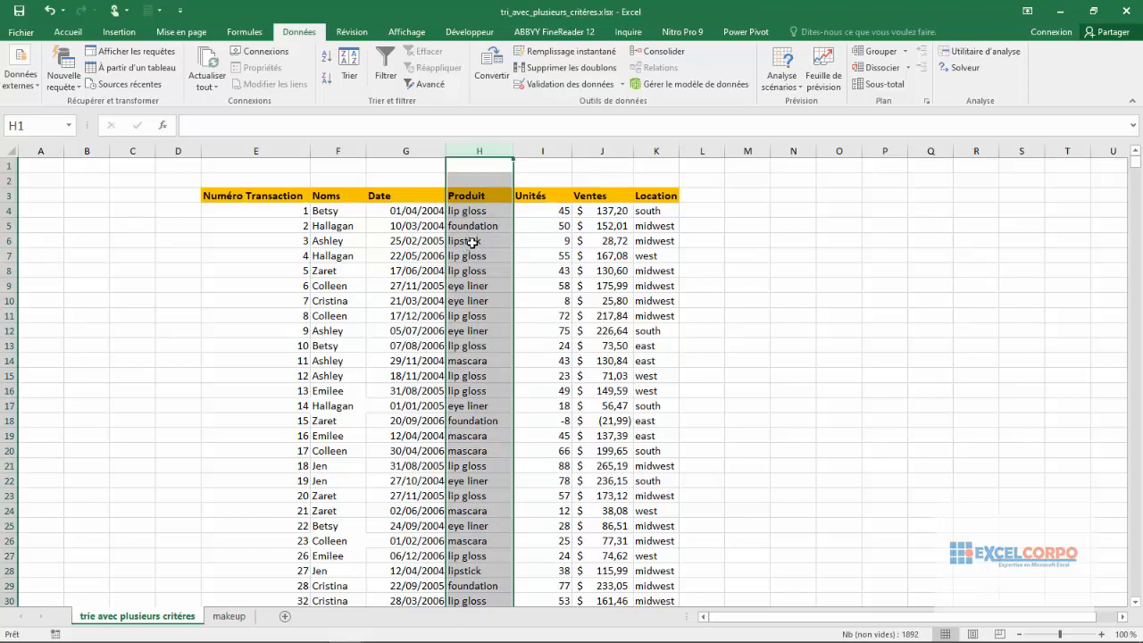
left_click(463, 288)
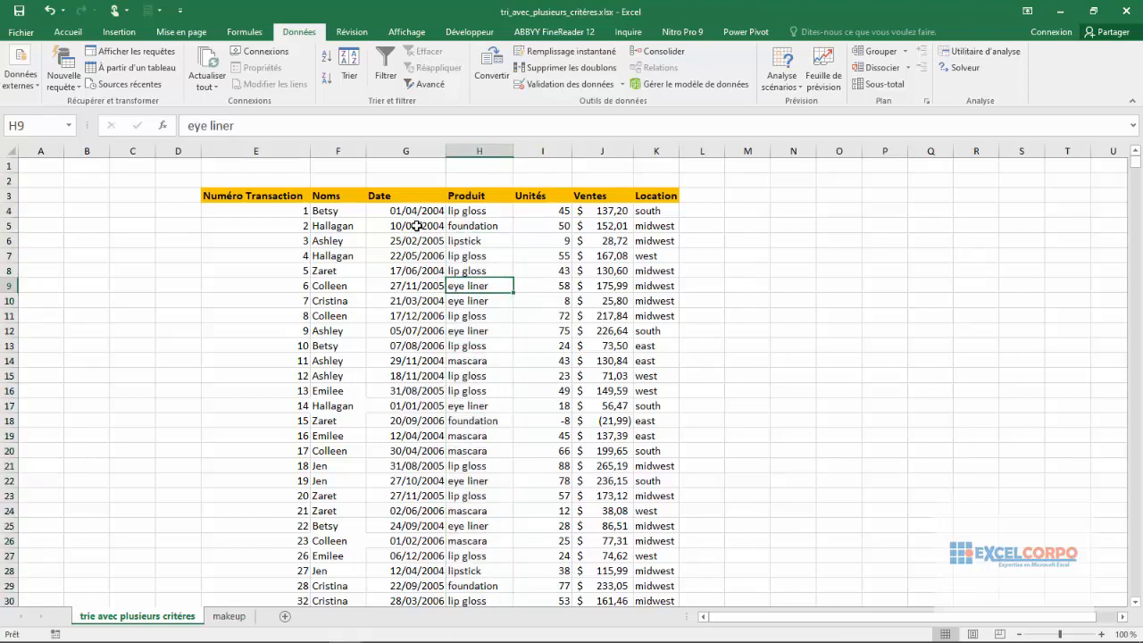
left_click(465, 225)
left_click(466, 211)
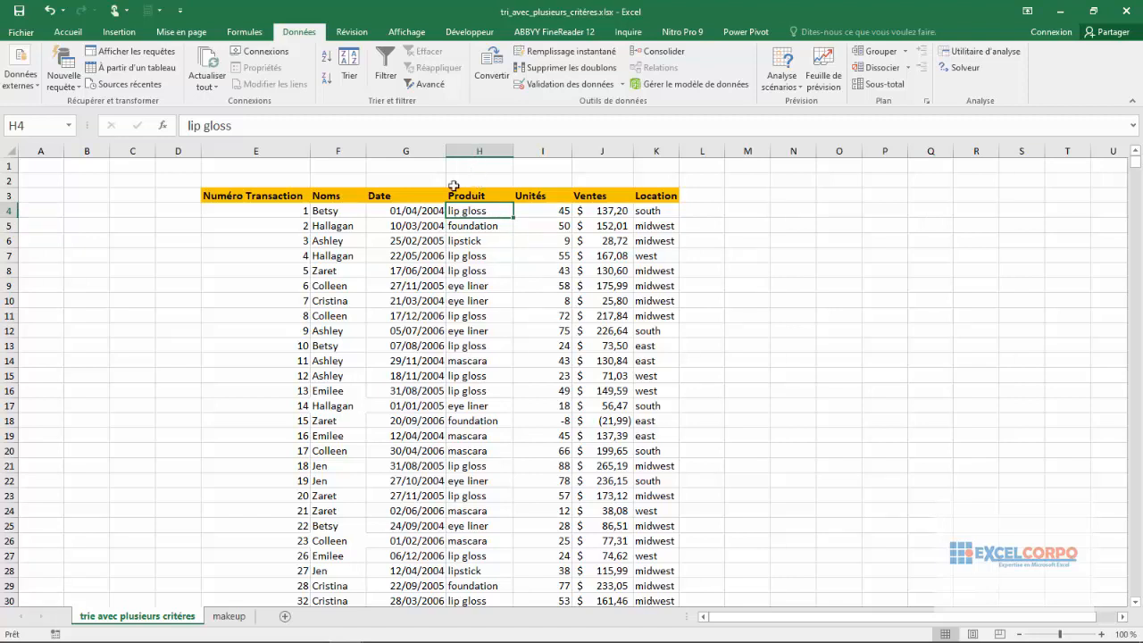
left_click(391, 312)
left_click(336, 150)
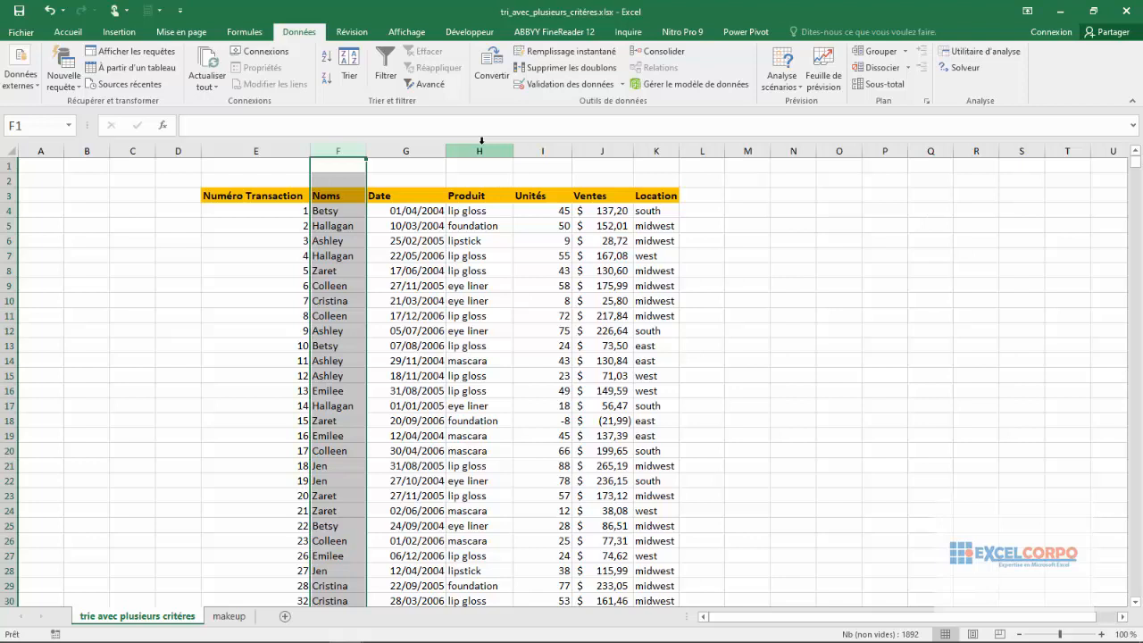
left_click(474, 214)
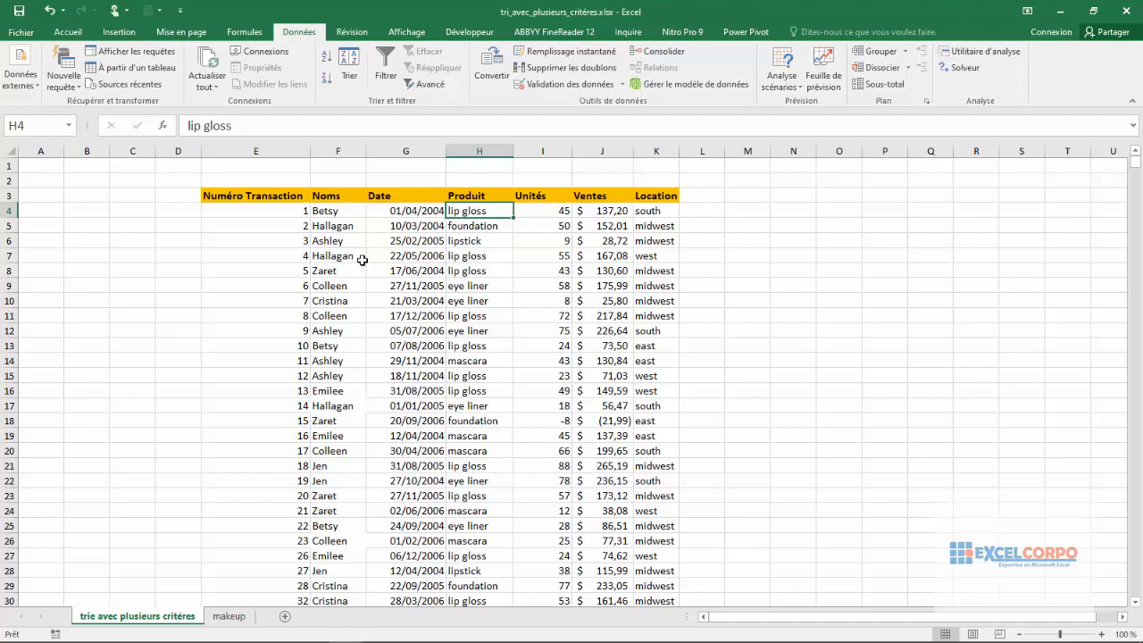
Select the whole sales table including its header row and open the custom sort settings for it
left_click(258, 197)
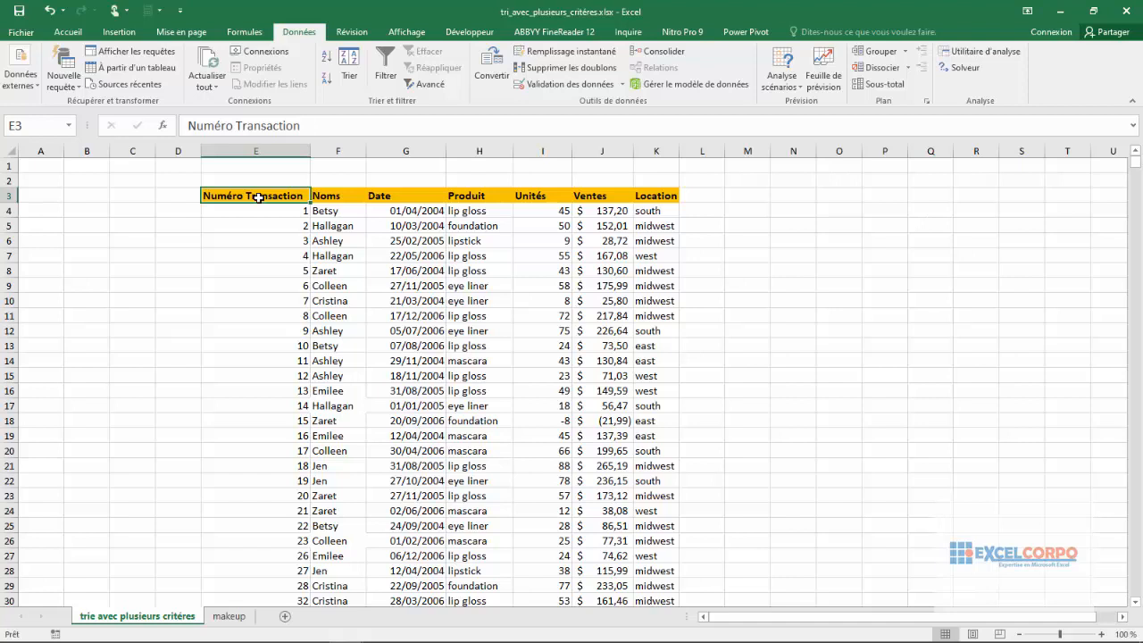
mouse_move(258, 197)
left_mouse_down()
mouse_move(646, 232)
mouse_move(684, 373)
mouse_move(684, 474)
mouse_move(607, 319)
mouse_move(281, 197)
left_mouse_up()
key("ctrl+shift+Right")
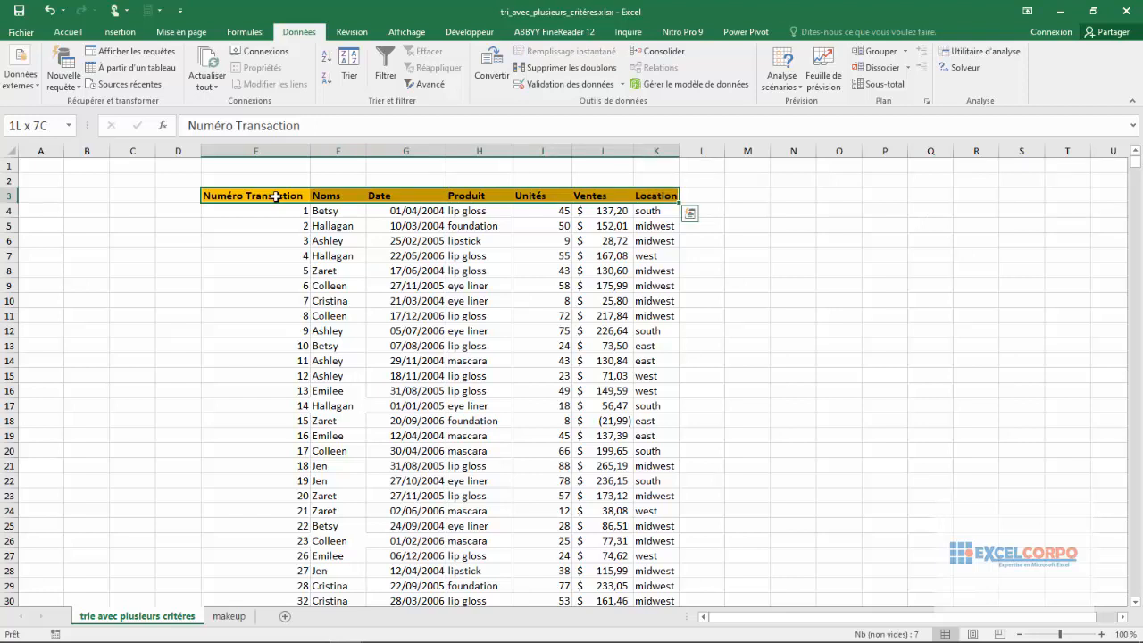
key("ctrl+shift+Down")
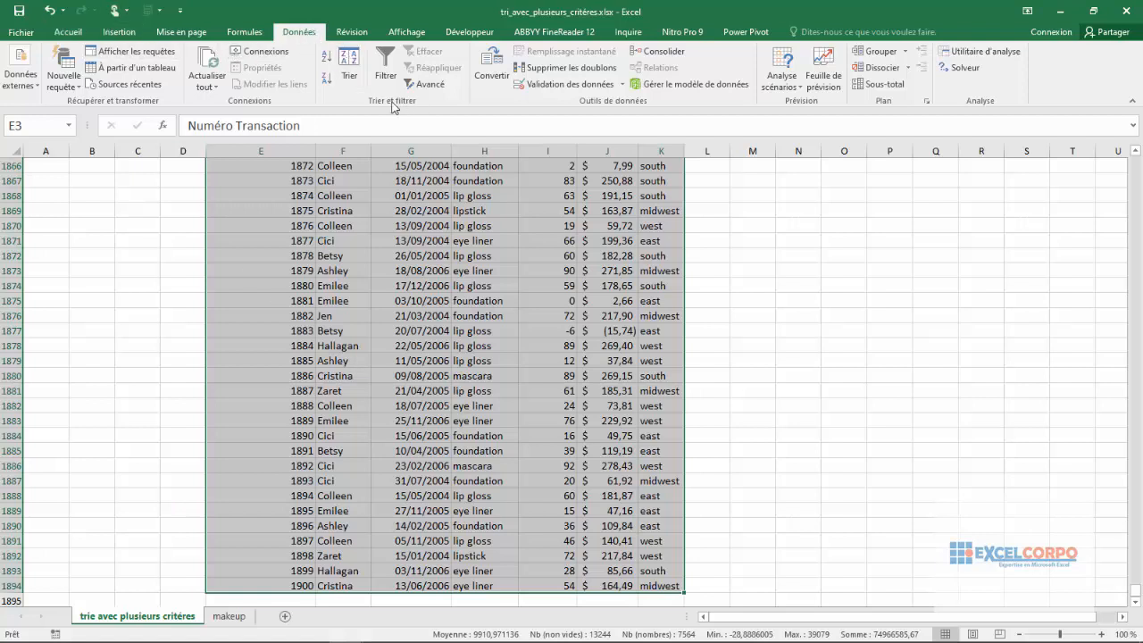
left_click(353, 78)
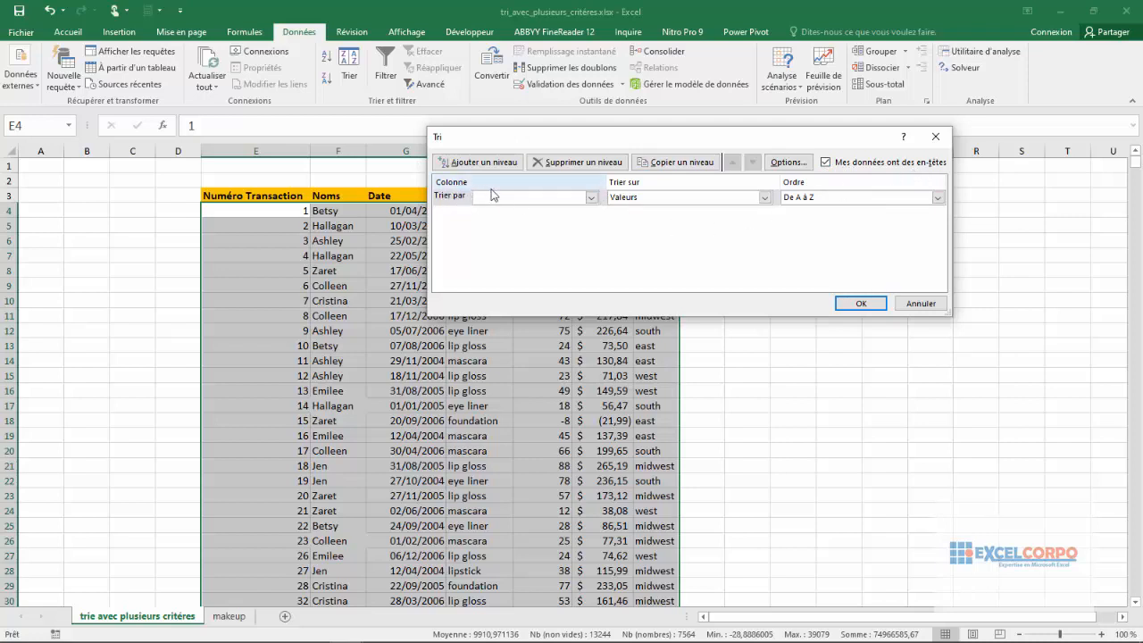
Set the first sort level to the Noms column, sorted on Valeurs
left_click(591, 198)
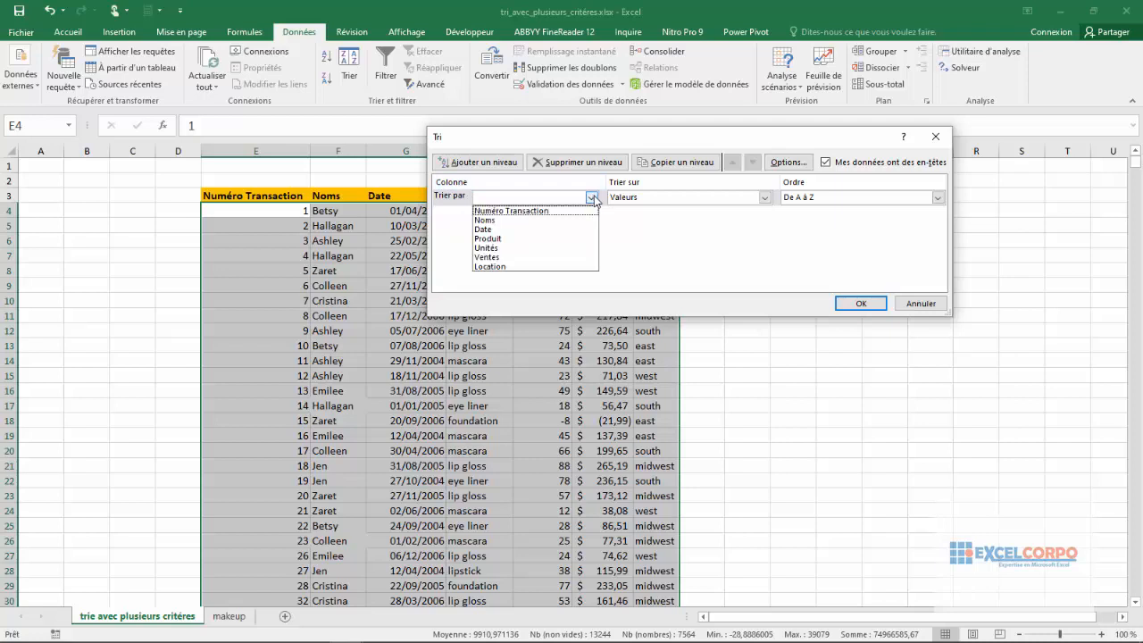
left_click(509, 219)
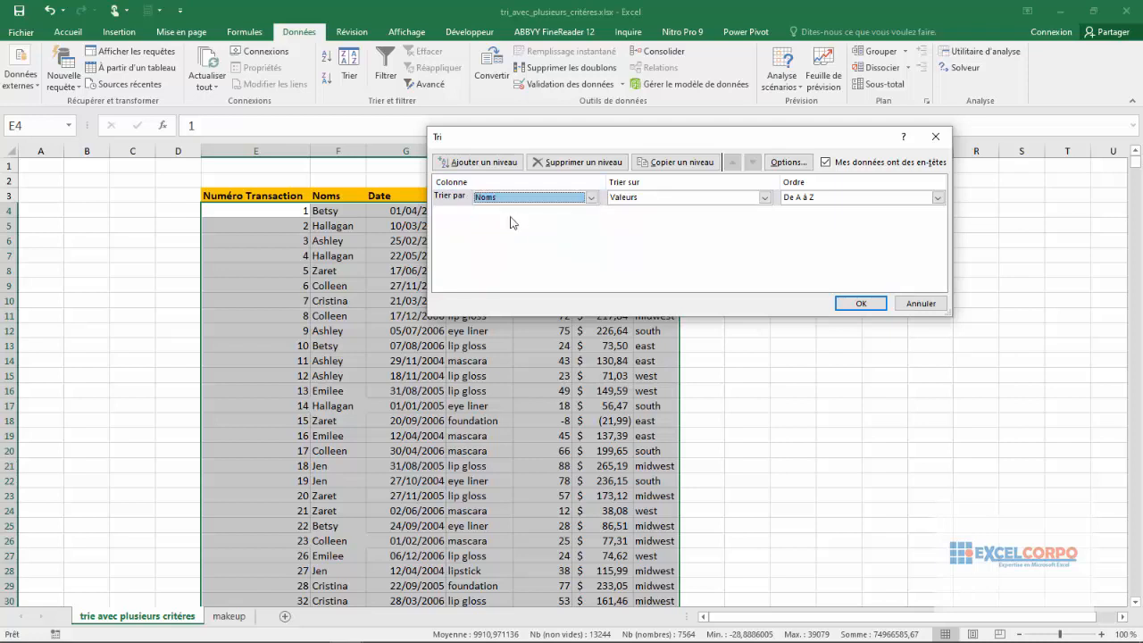
left_click(762, 197)
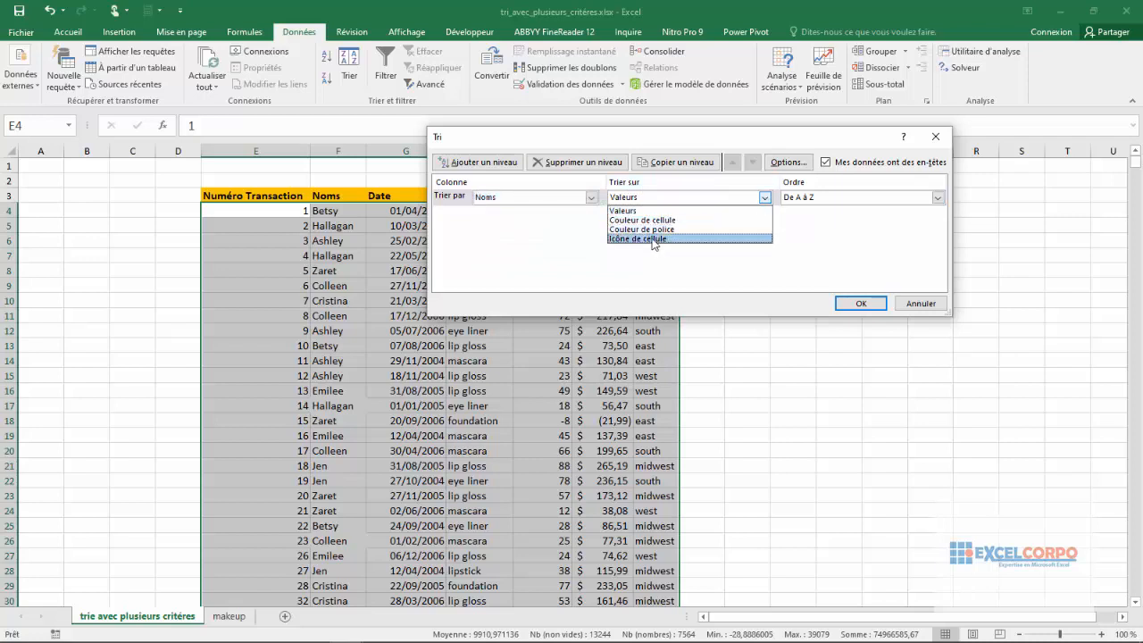
left_click(639, 212)
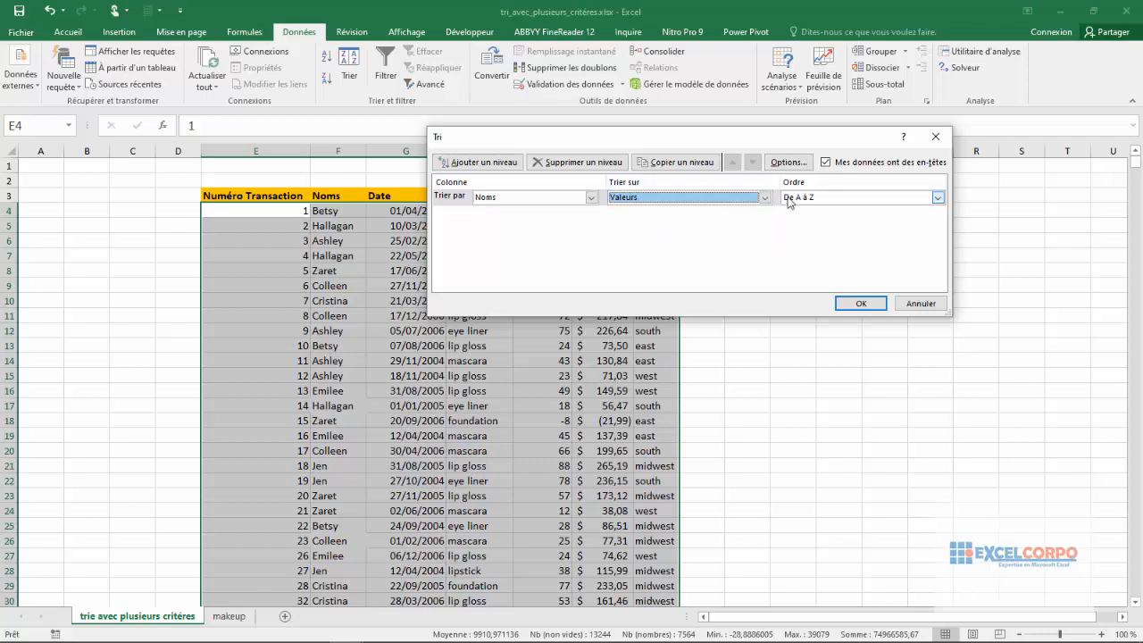
Add a second sort level on the Produit column with the order De A à Z
left_click(490, 162)
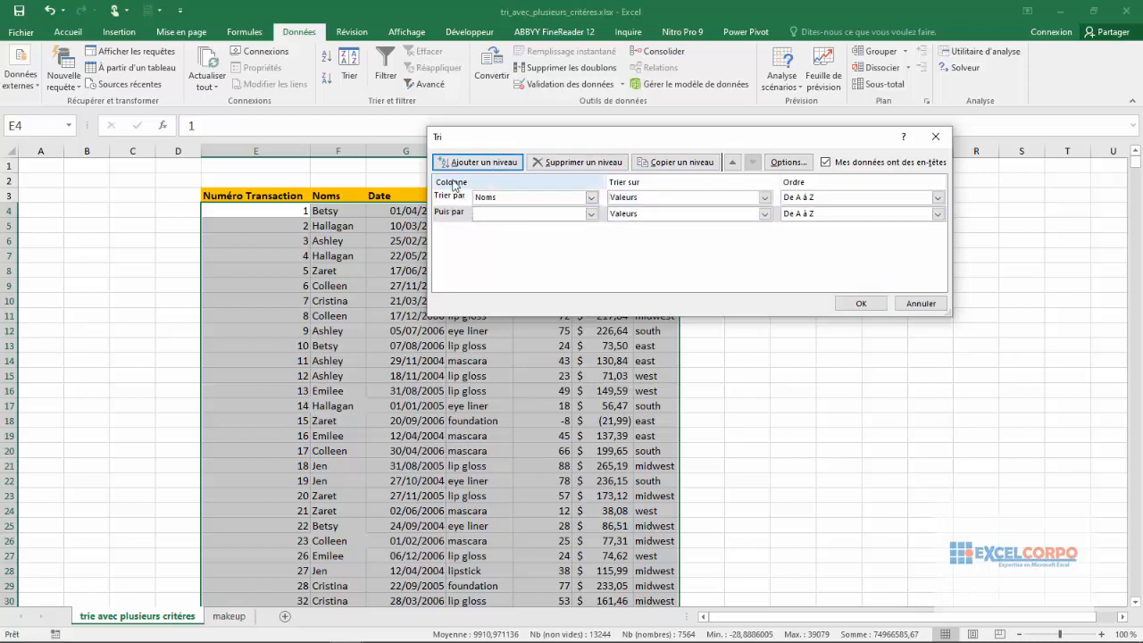
left_click(576, 215)
left_click(498, 252)
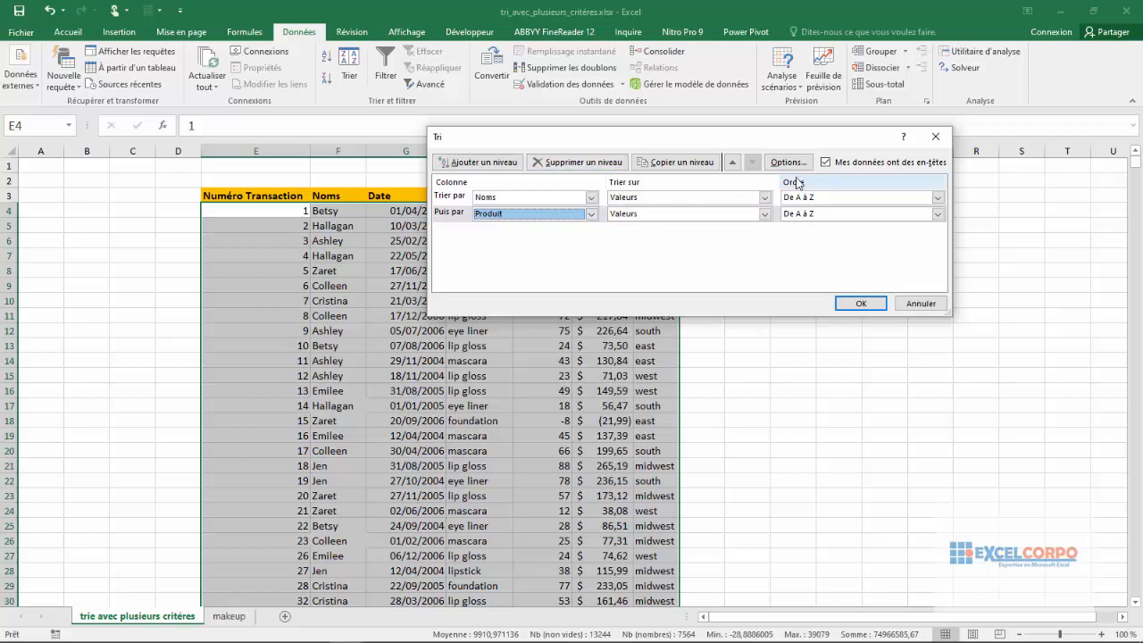
left_click(938, 214)
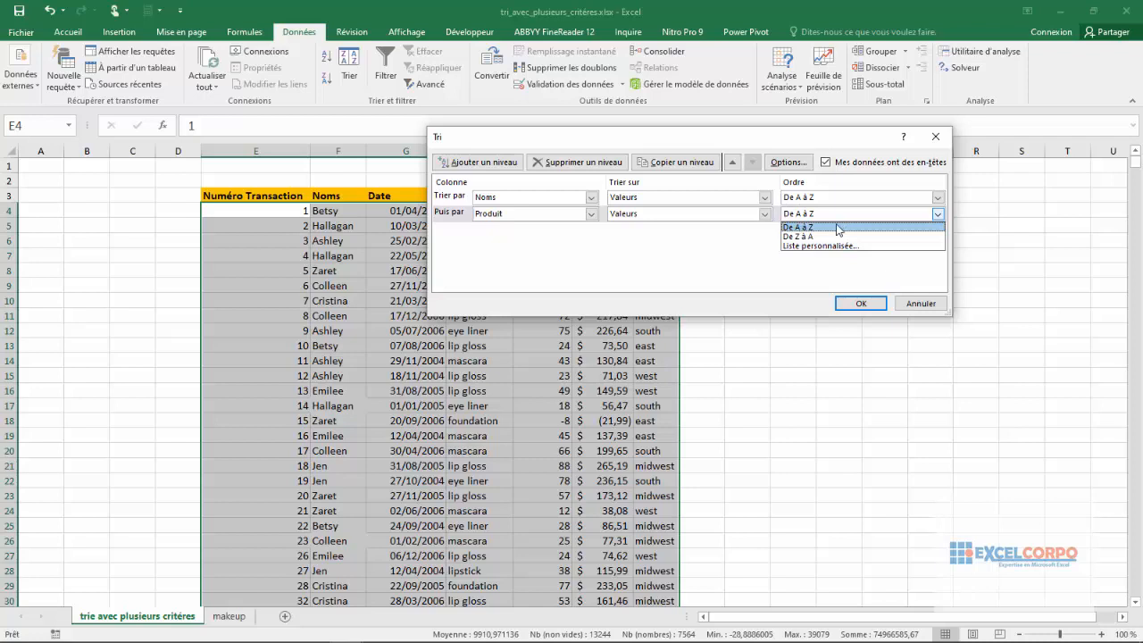
left_click(835, 227)
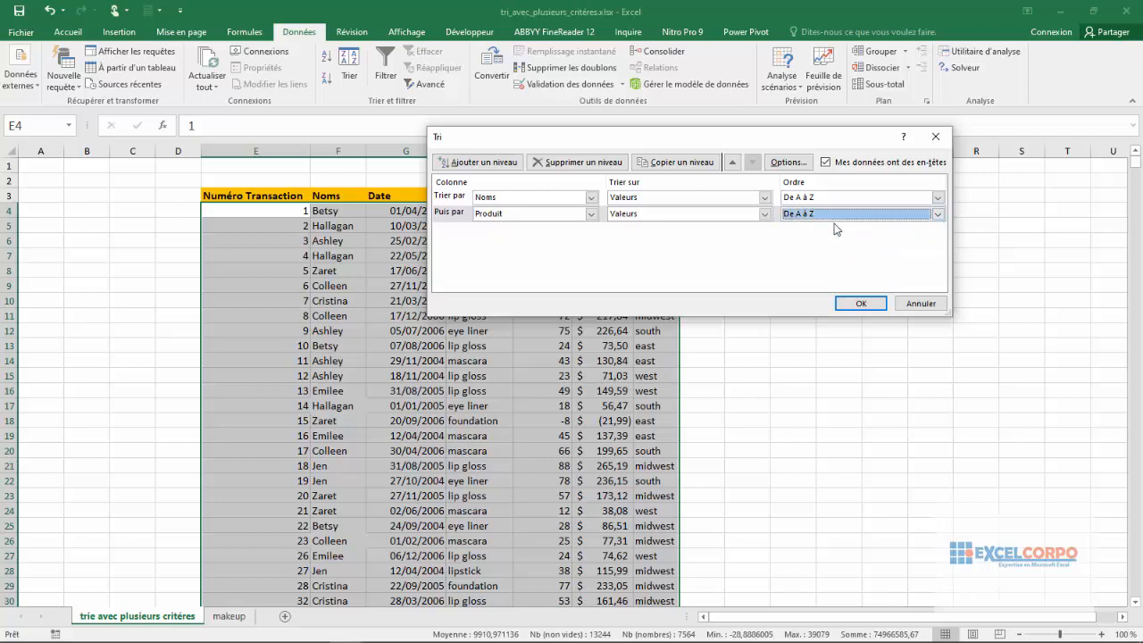
Add a third sort level on the Unités column with the order Du plus grand au plus petit
left_click(463, 164)
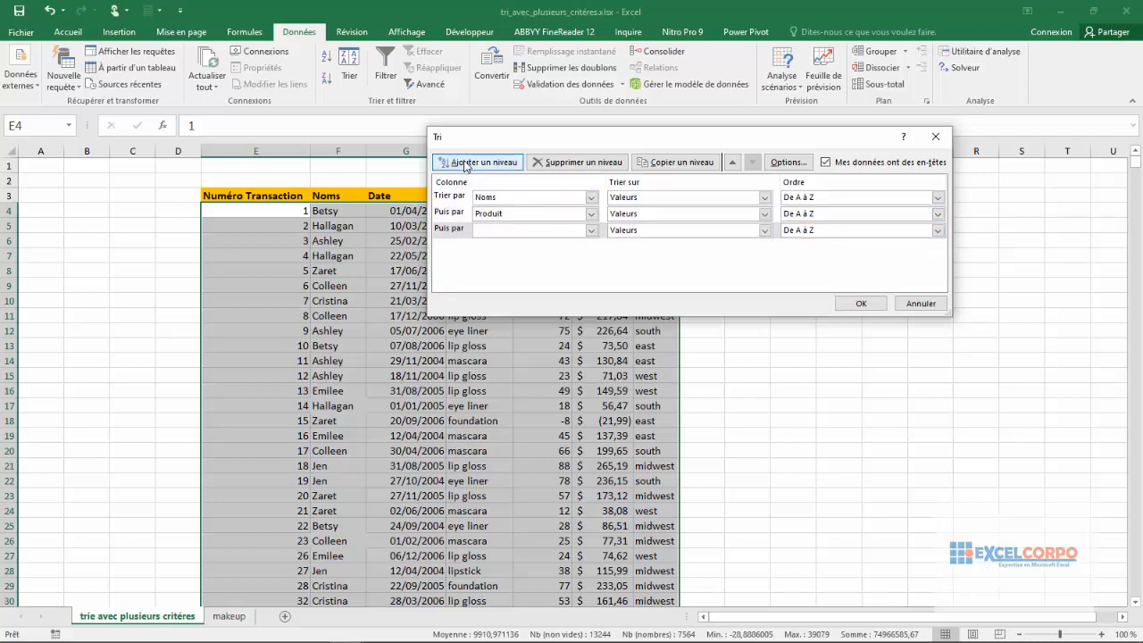
left_click(591, 230)
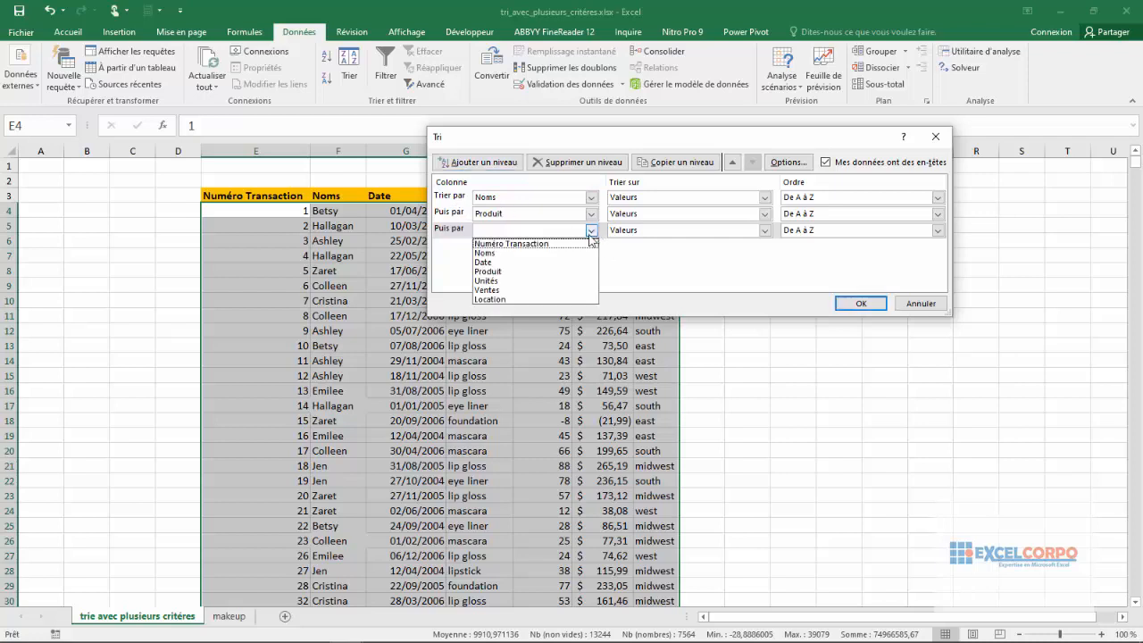
left_click(509, 280)
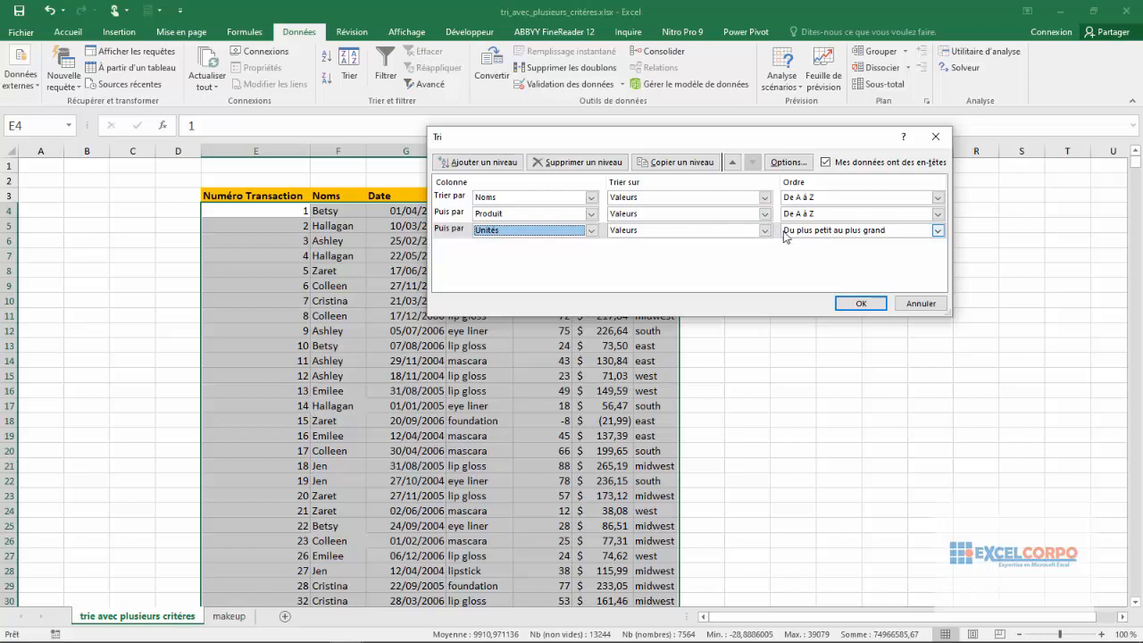
left_click(942, 237)
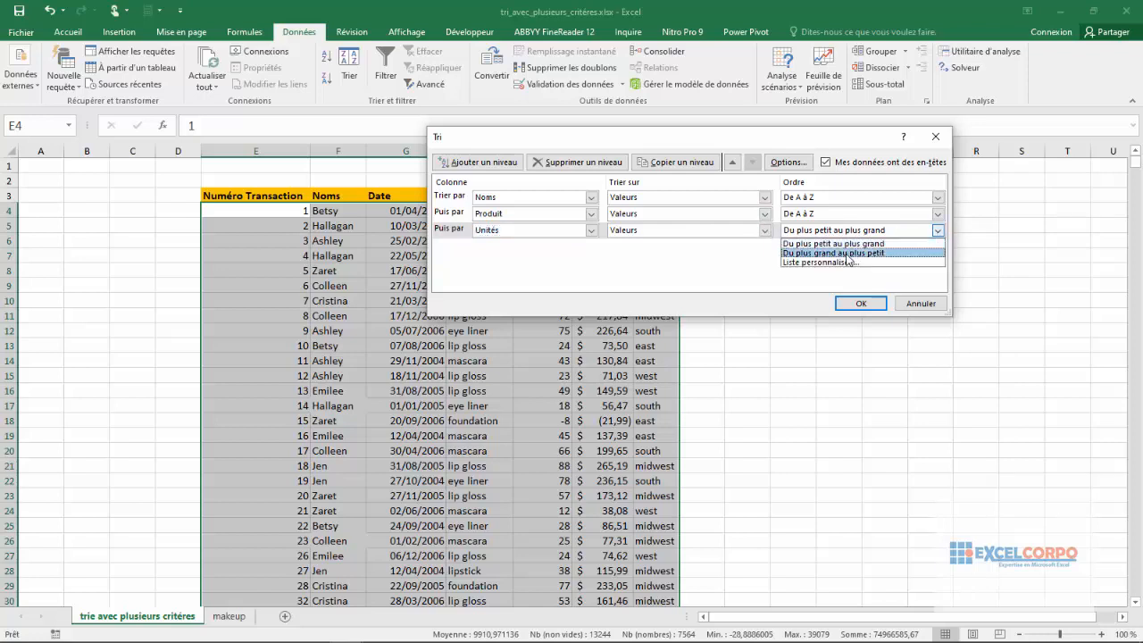
left_click(846, 254)
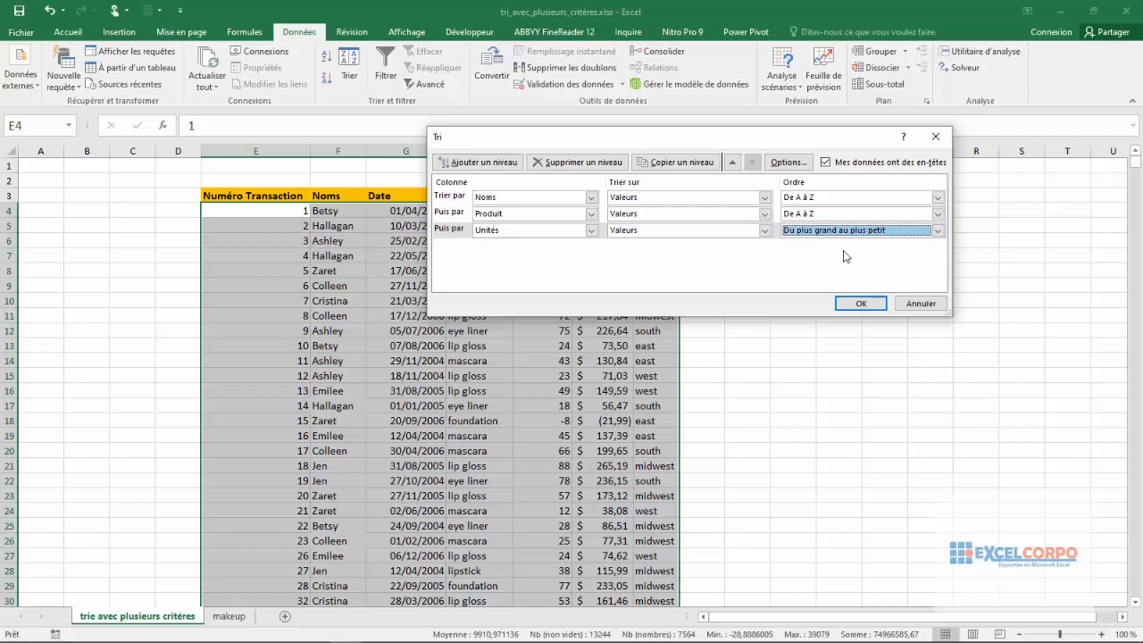
Add a fourth sort level on the Date column, Du plus ancien au plus récent, and apply the sort to the table
left_click(497, 169)
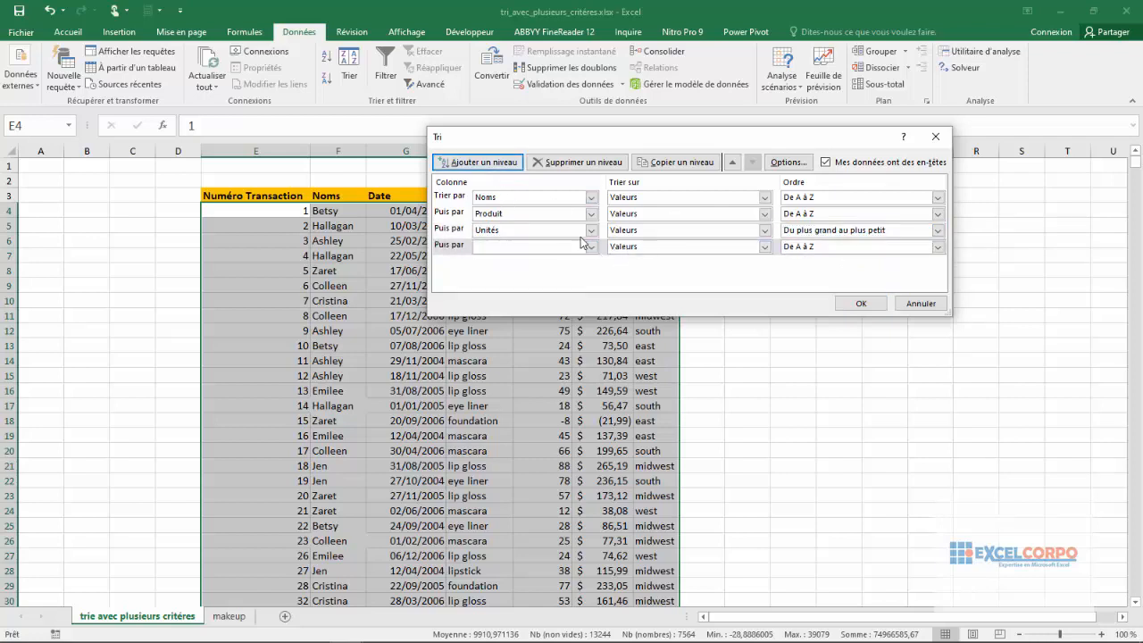
left_click(590, 248)
left_click(505, 283)
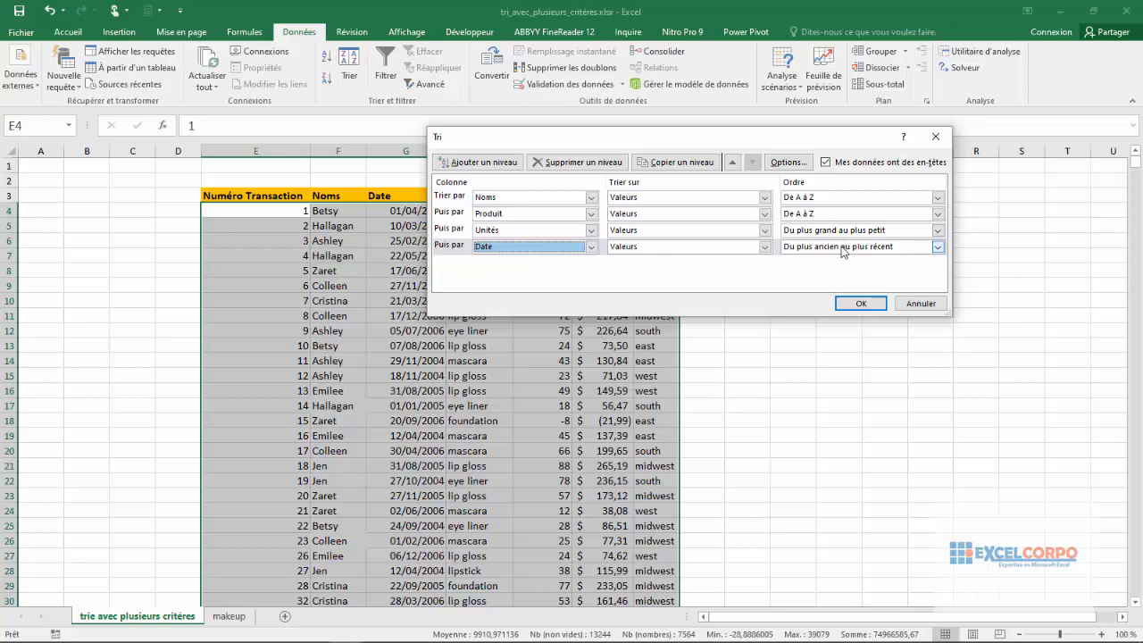
left_click(862, 304)
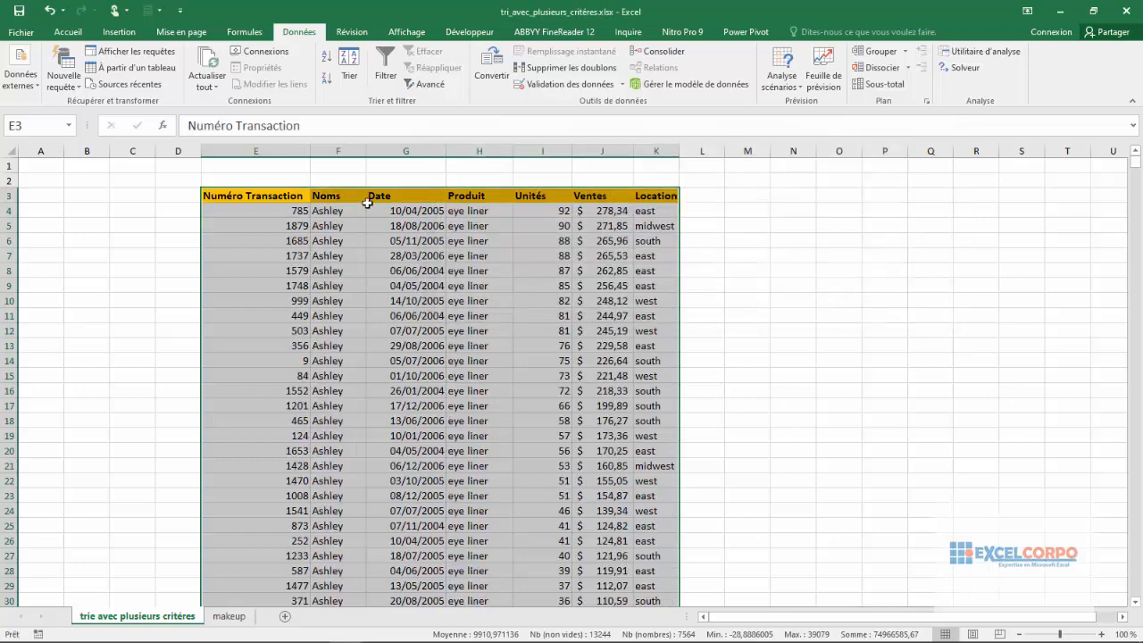
Examine the sorted table column by column, from Numéro Transaction to Location
left_click(343, 268)
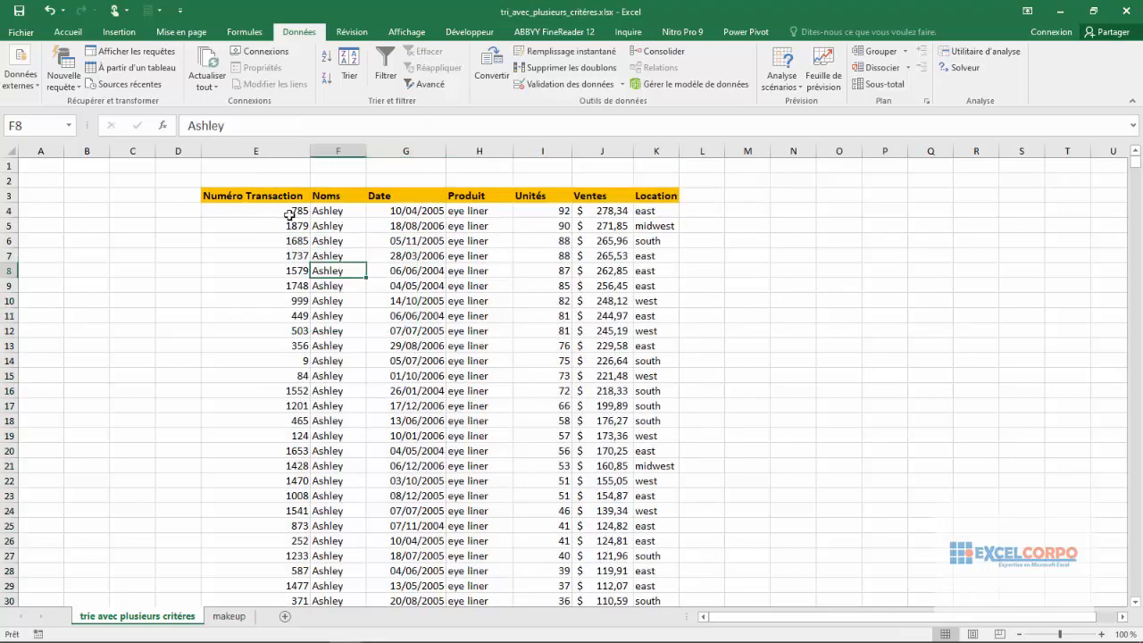
left_click(276, 151)
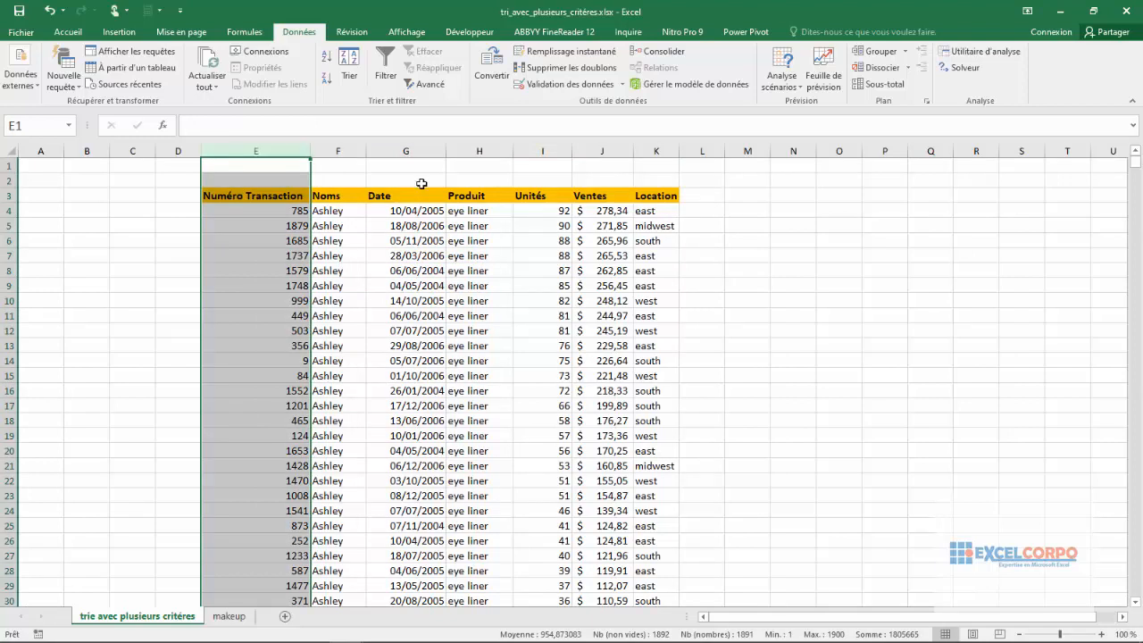
left_click(343, 148)
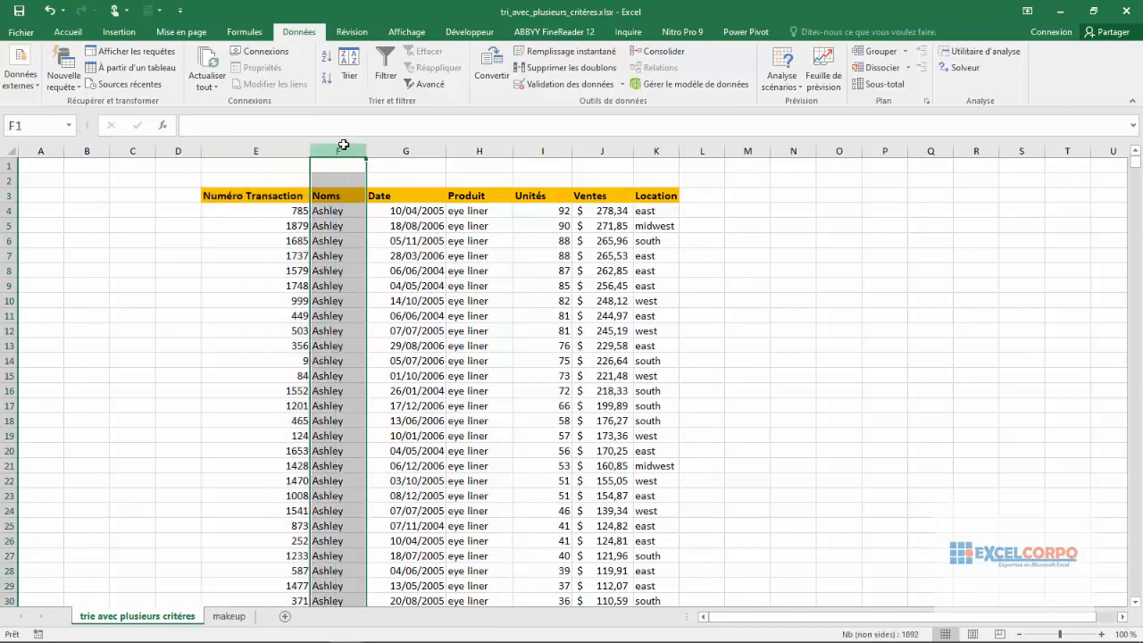
left_click(422, 148)
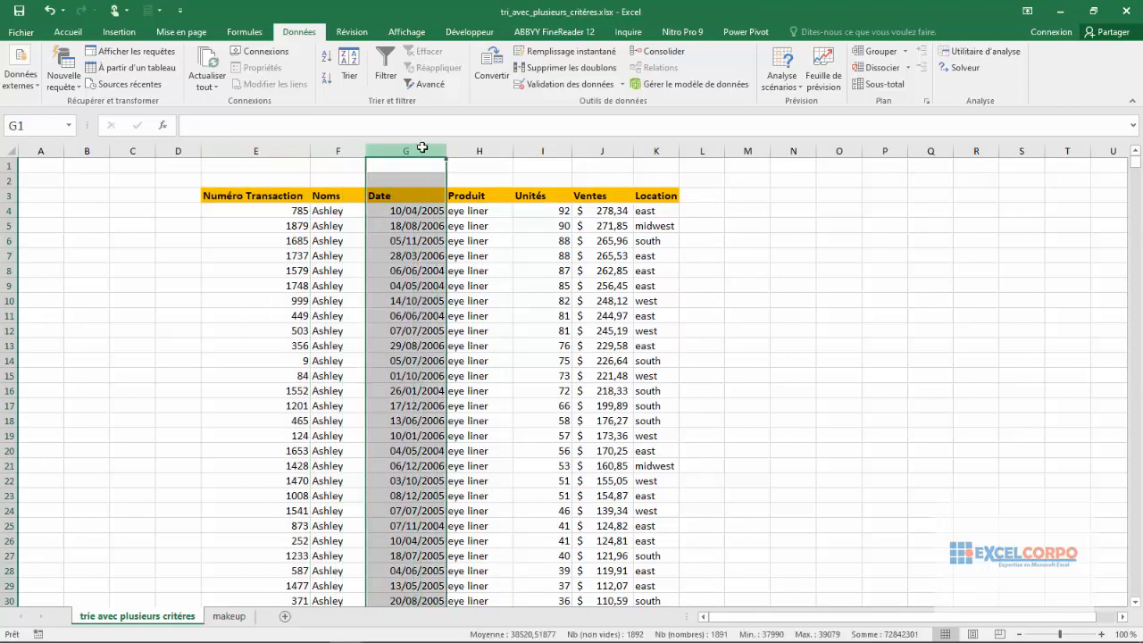
left_click(481, 147)
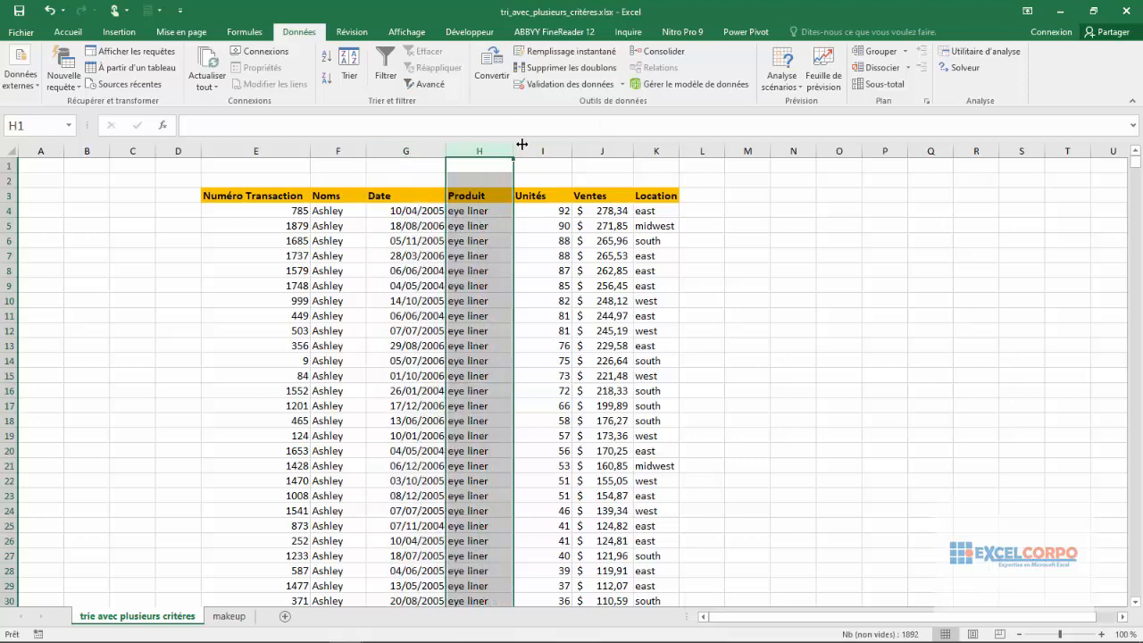
left_click(540, 147)
left_click(604, 148)
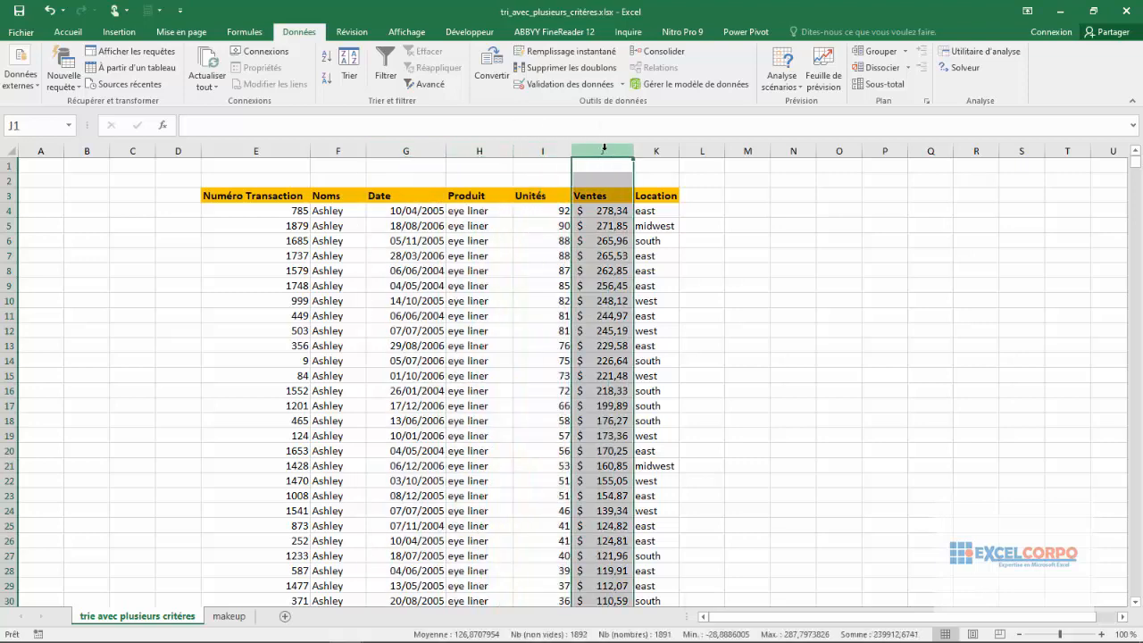
left_click(651, 150)
Check the last rows of the sorted table and return to its beginning
left_click(411, 301)
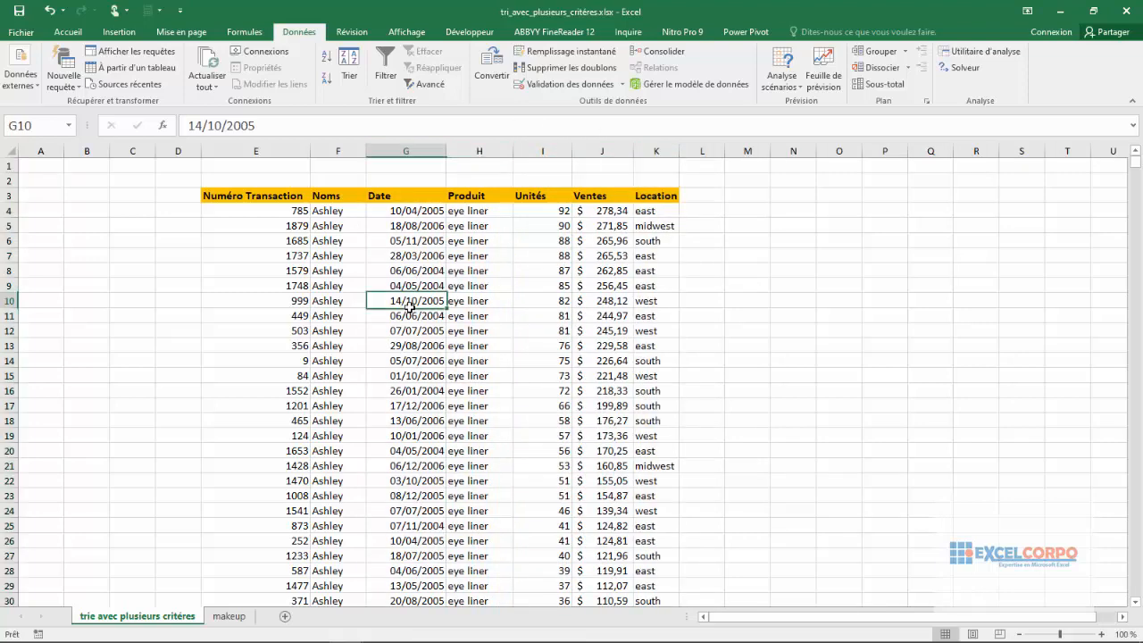
key("ctrl+Down")
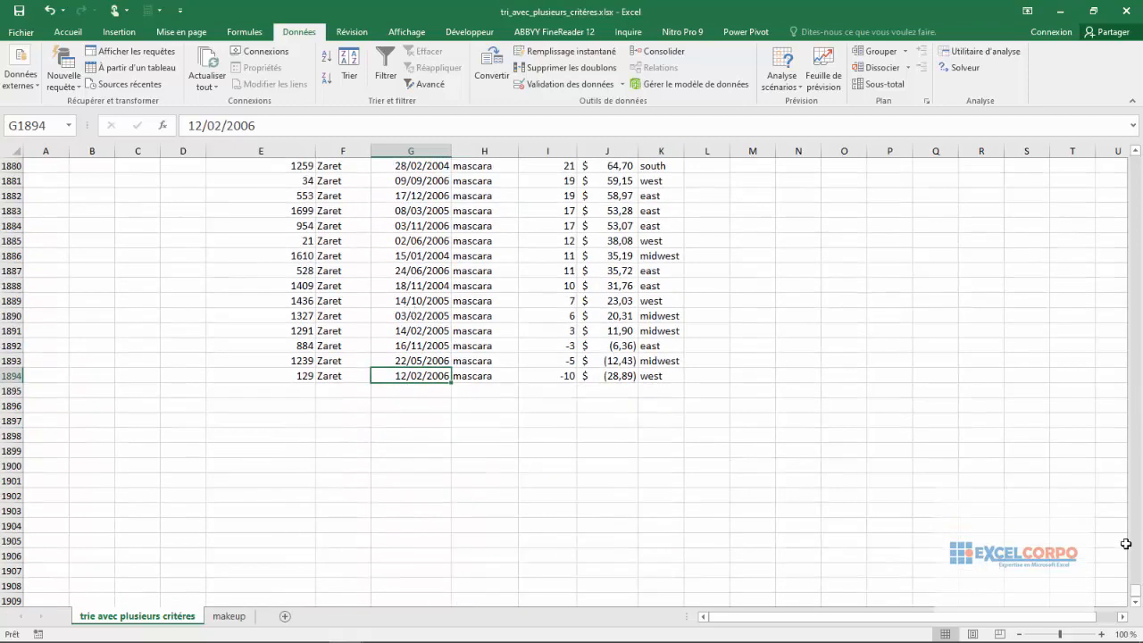
left_click_drag(1135, 593, 931, 8)
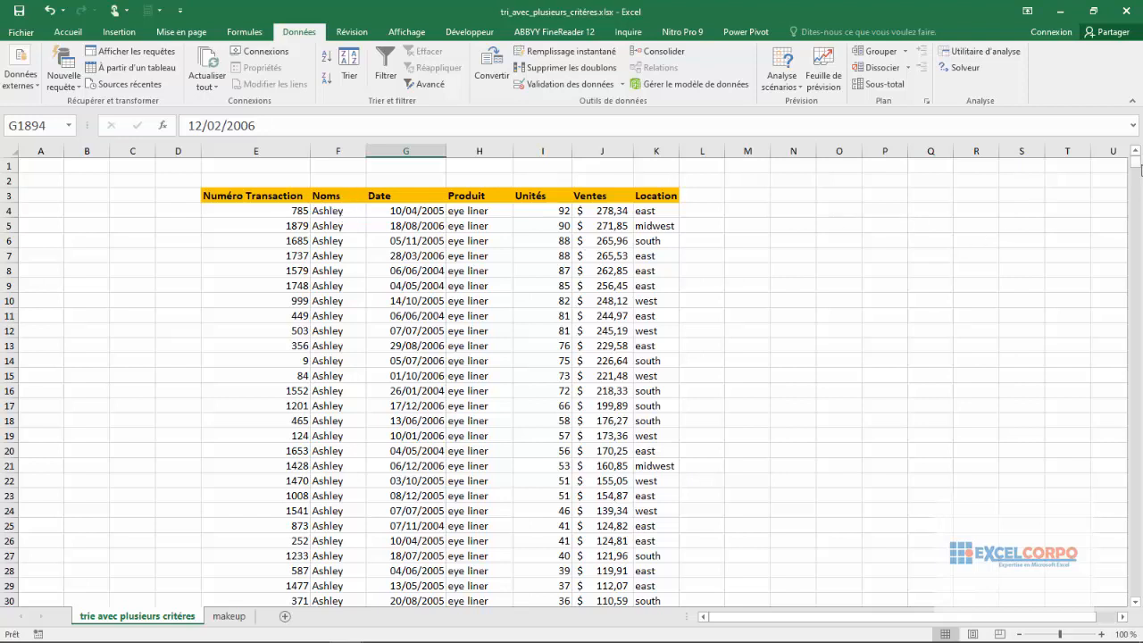
mouse_move(1138, 168)
left_mouse_down()
mouse_move(1135, 604)
mouse_move(1122, 304)
mouse_move(1132, 150)
left_mouse_up()
Examine how the products are ordered within the first seller's rows, including the transition from eye liner to foundation
left_click(327, 225)
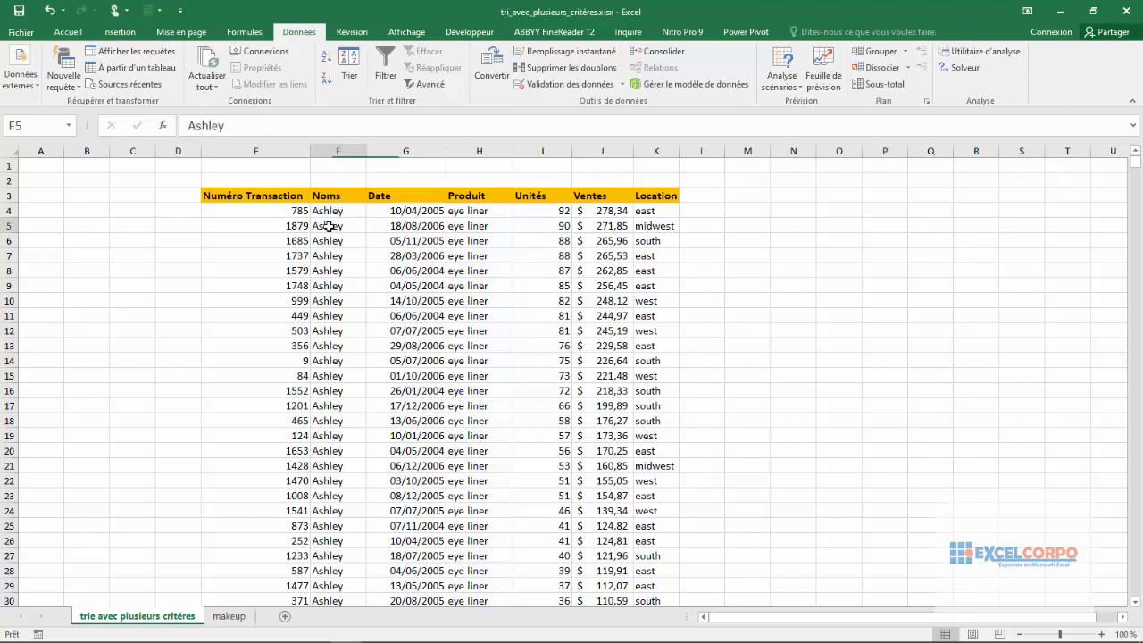
left_click(470, 210)
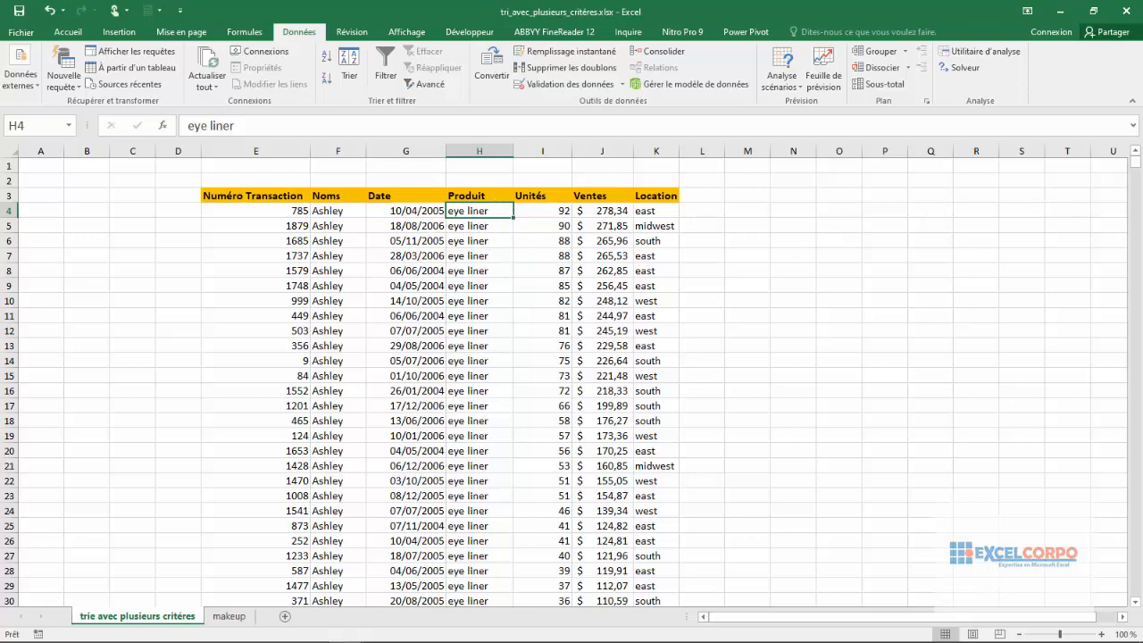
left_click_drag(1138, 172, 1138, 178)
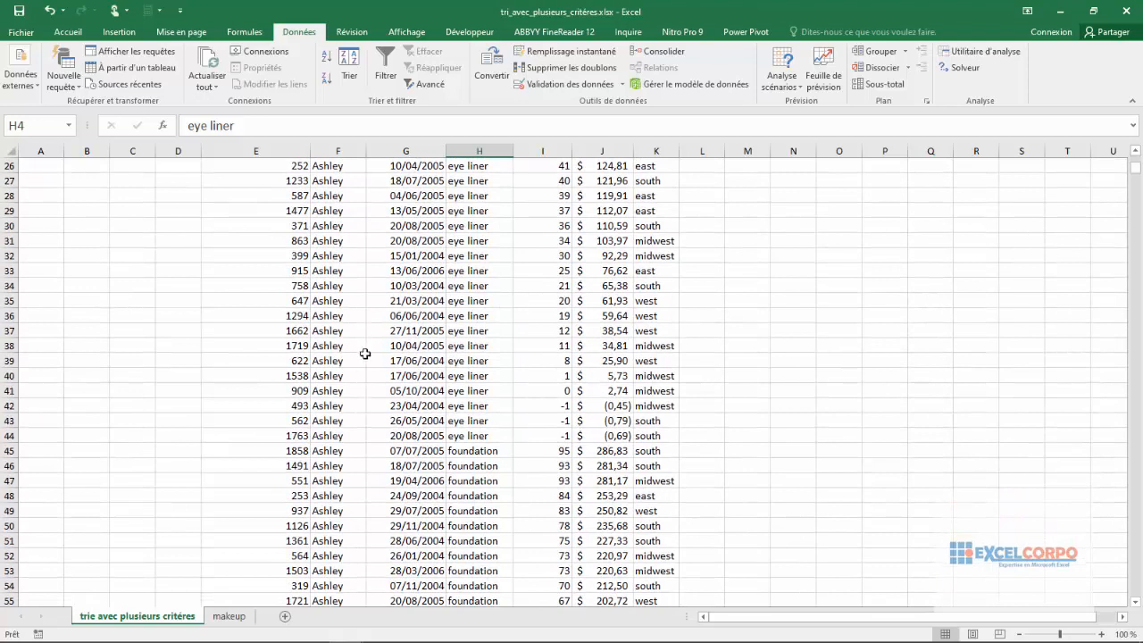
left_click(333, 417)
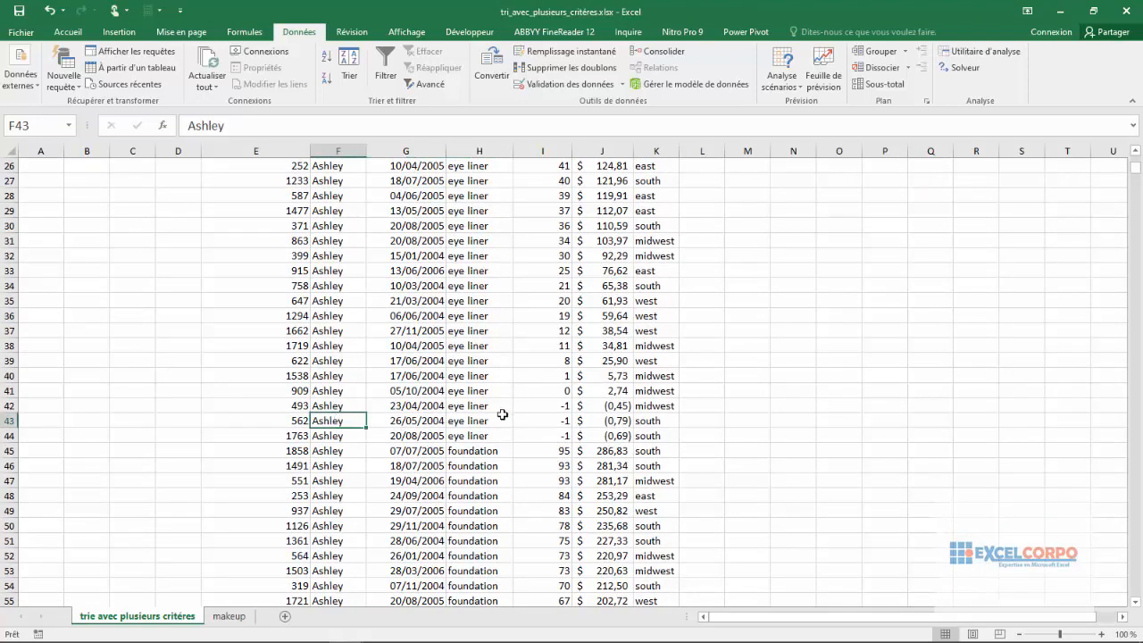
left_click(479, 453)
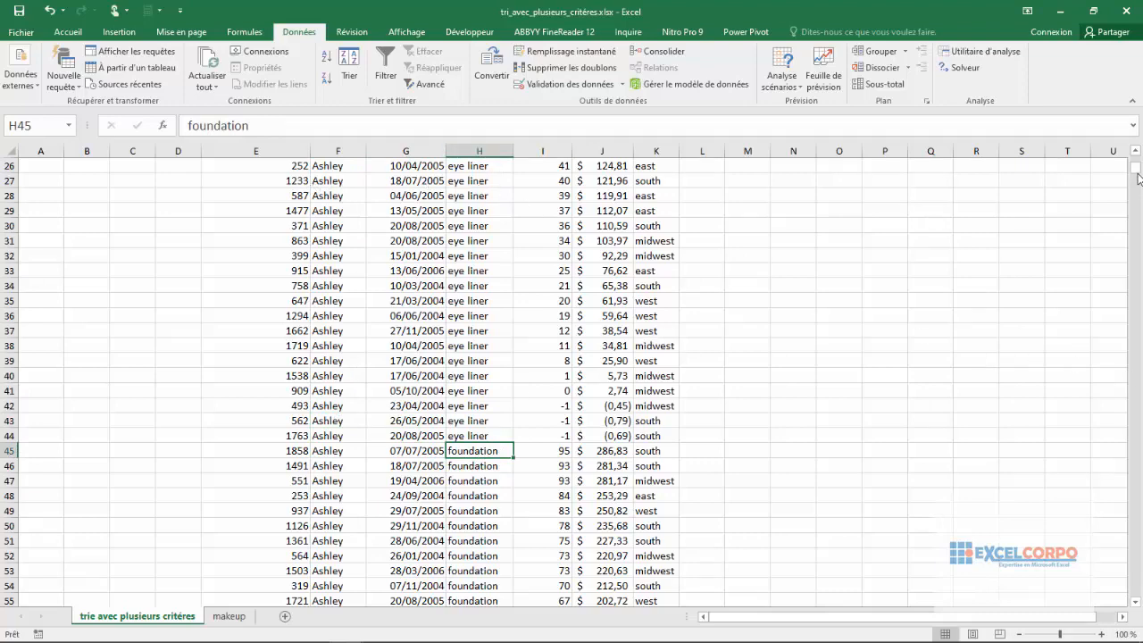
scroll(1139, 179, "down", 2)
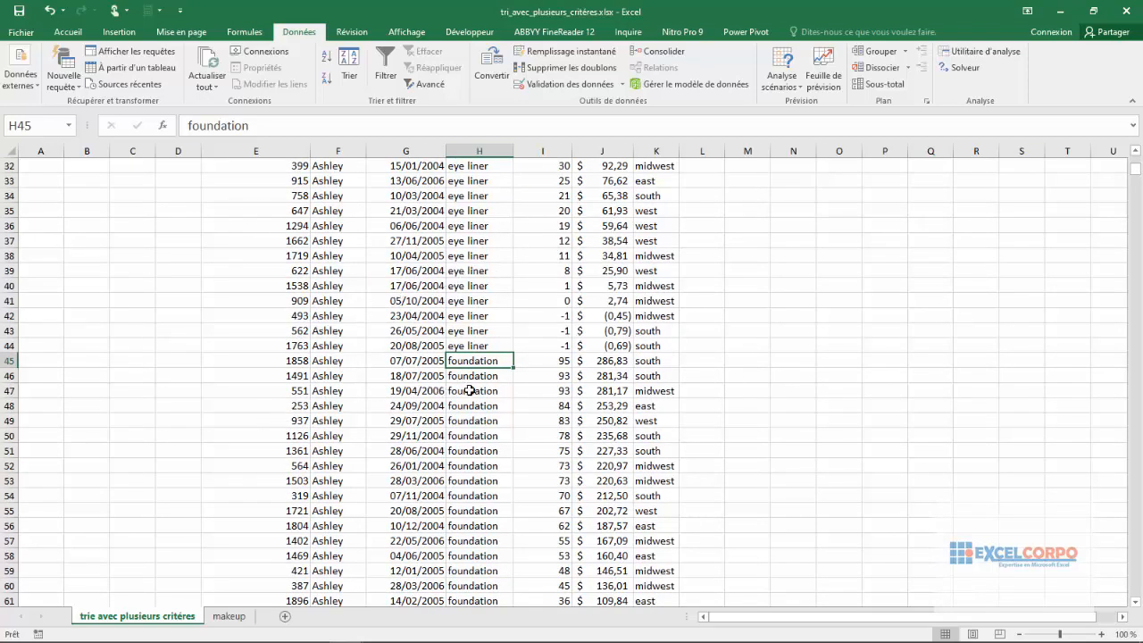
Check the product order further down the first seller's rows, and compare the dates of rows 6 and 7, which share the same Unités value
left_click_drag(1138, 181, 1139, 196)
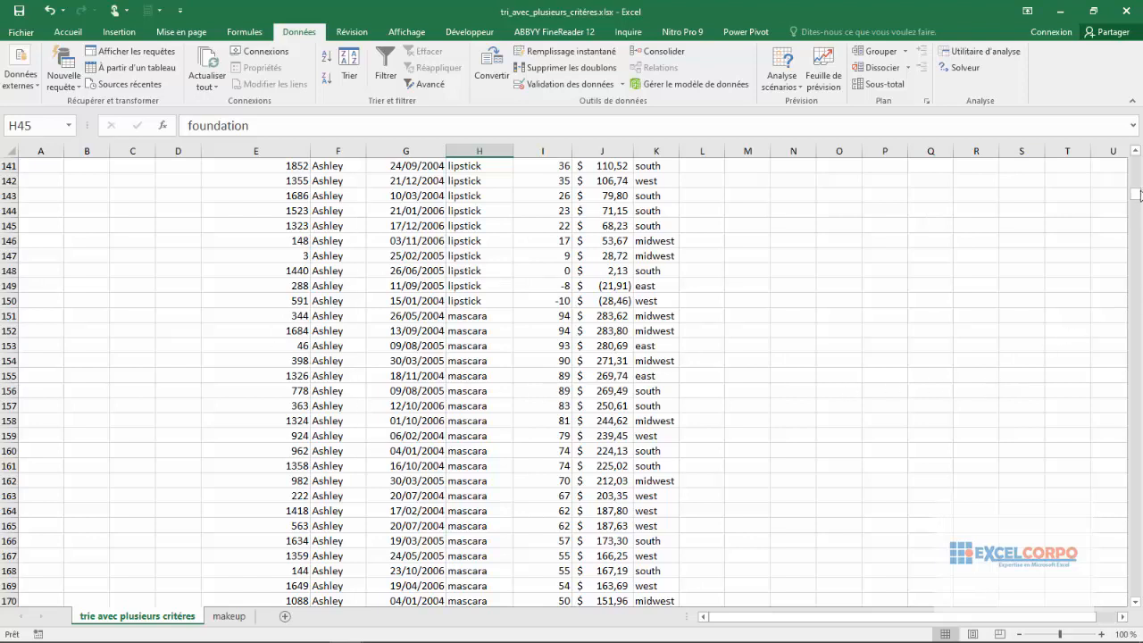
left_click_drag(1140, 194, 1136, 159)
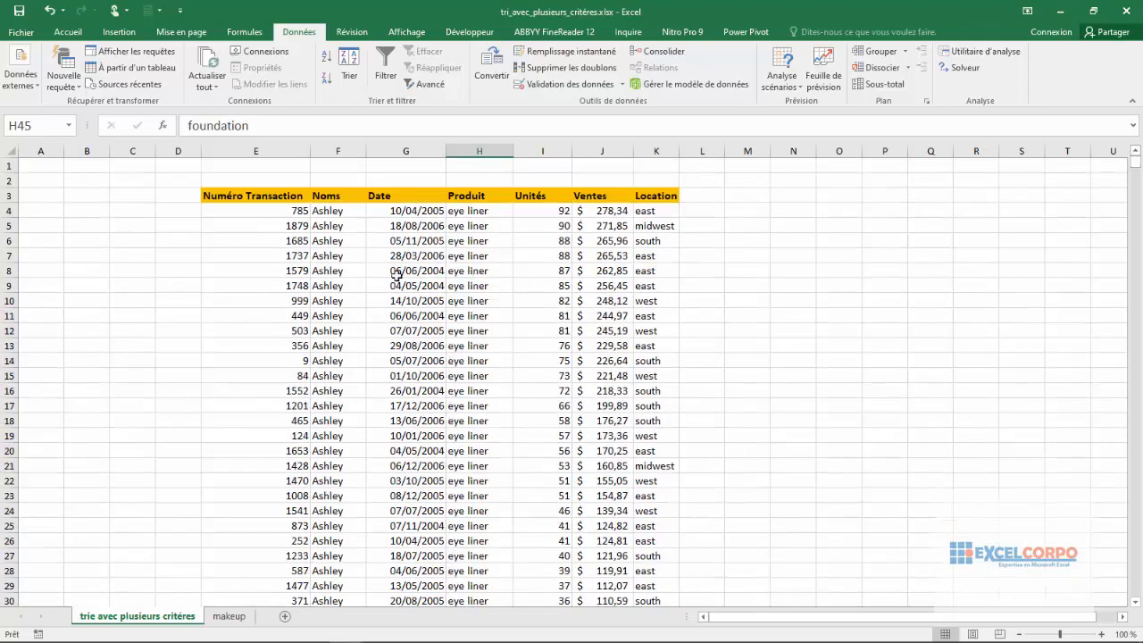
left_click_drag(11, 241, 10, 256)
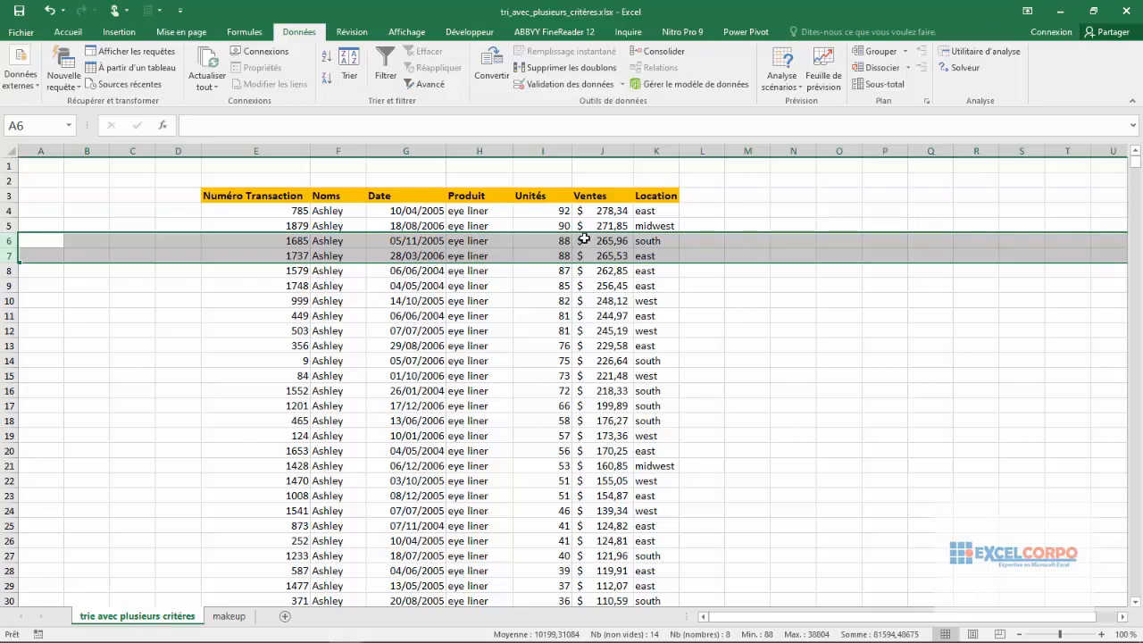
left_click(585, 298)
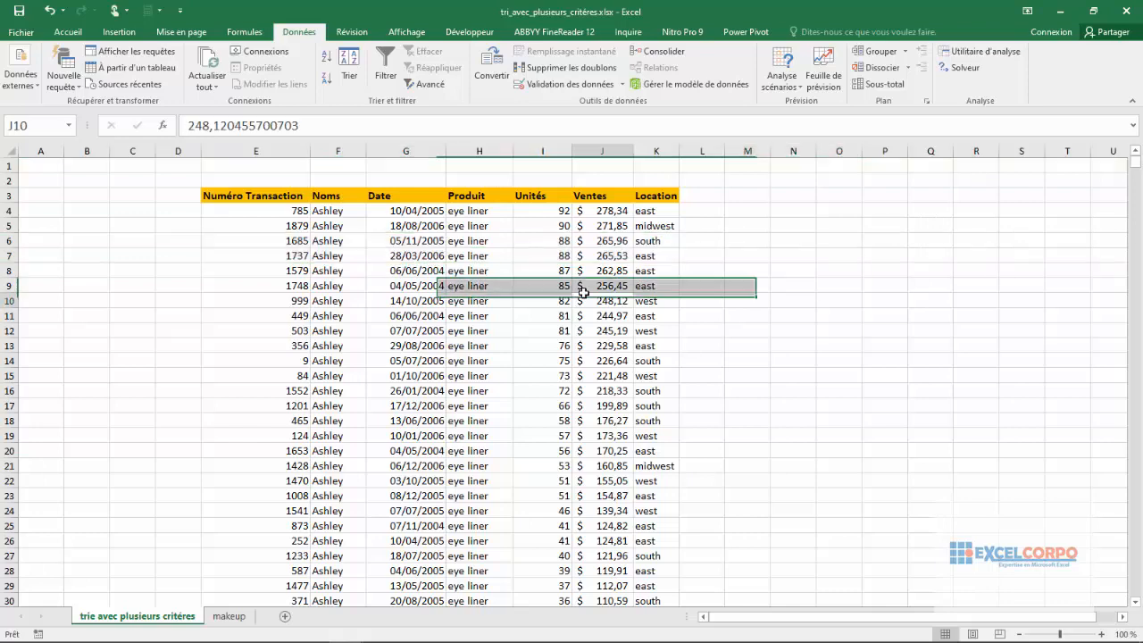
Review the sort levels defined for the table in the Tri dialog and close it without applying the sort again
left_click(350, 64)
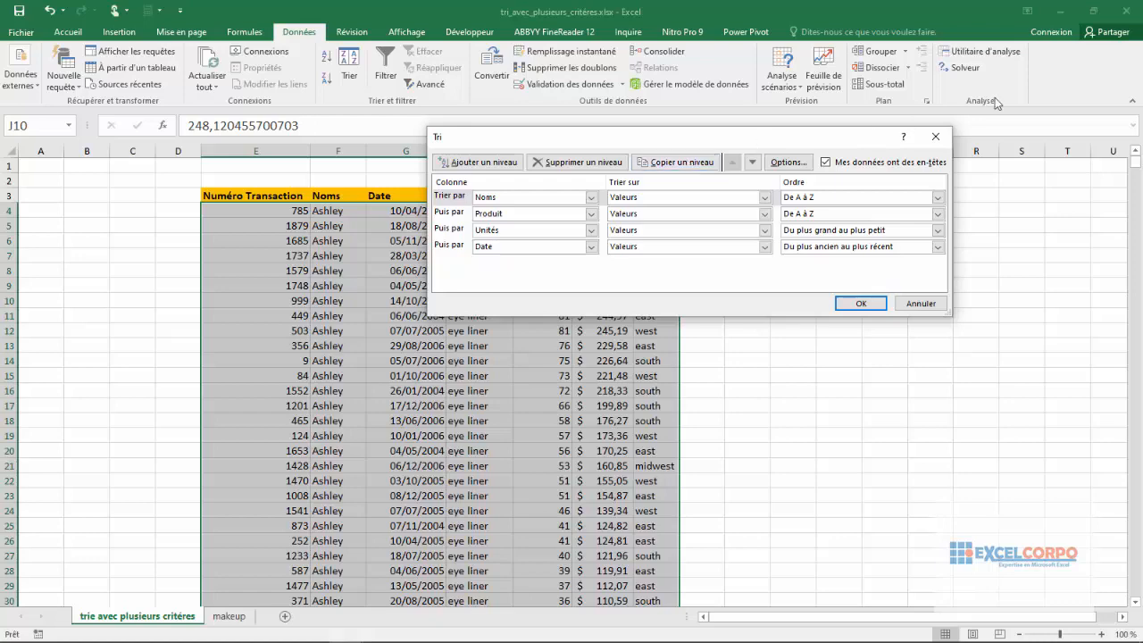
left_click(934, 139)
left_click(691, 284)
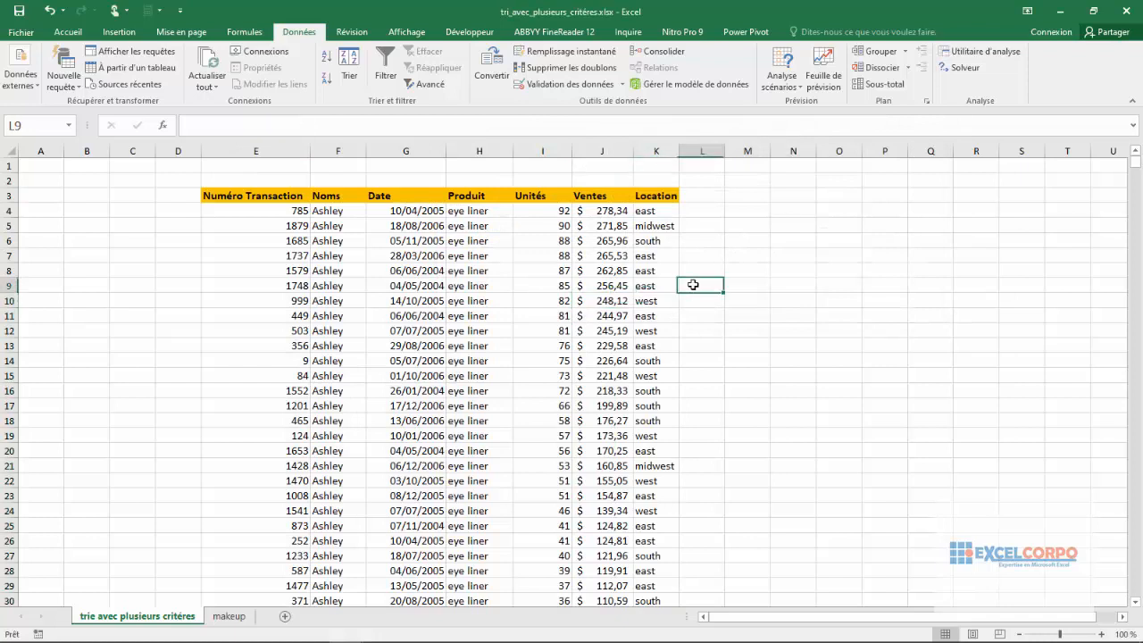